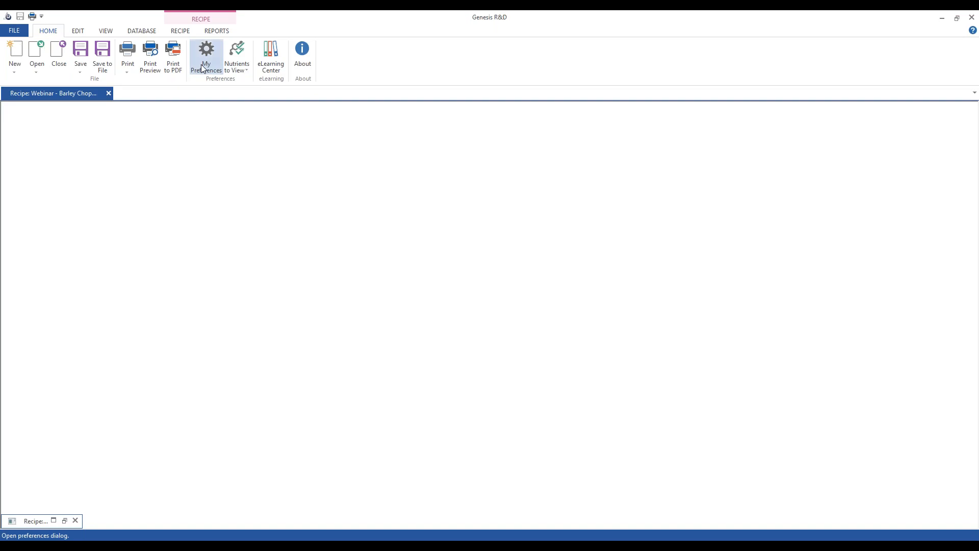
Step: Set the search limit count to 0 in the general preferences and apply the change
{"action": "left_click", "coordinate": [202, 65]}
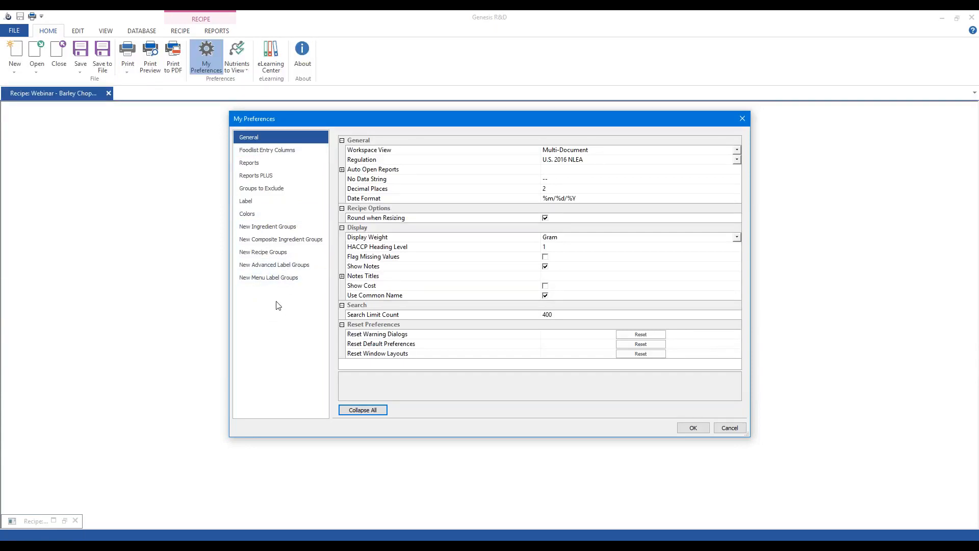
{"action": "left_click", "coordinate": [391, 188]}
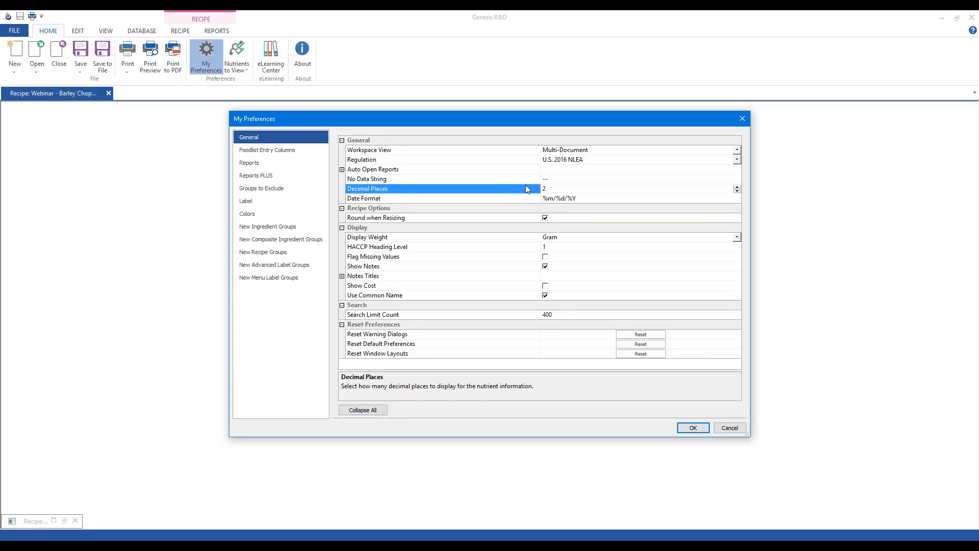
{"action": "left_click", "coordinate": [473, 314]}
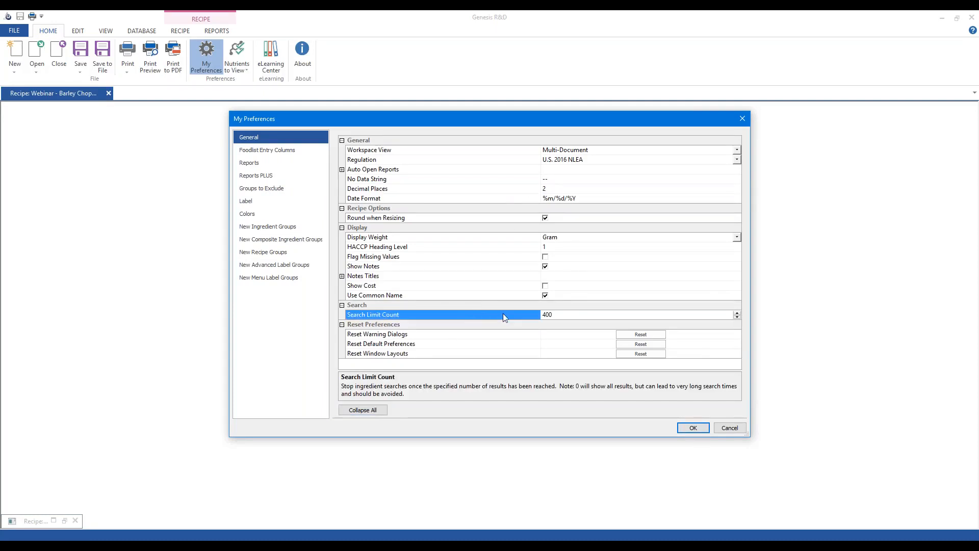
{"action": "left_click", "coordinate": [474, 315]}
{"action": "type", "text": "0"}
{"action": "left_click", "coordinate": [263, 188]}
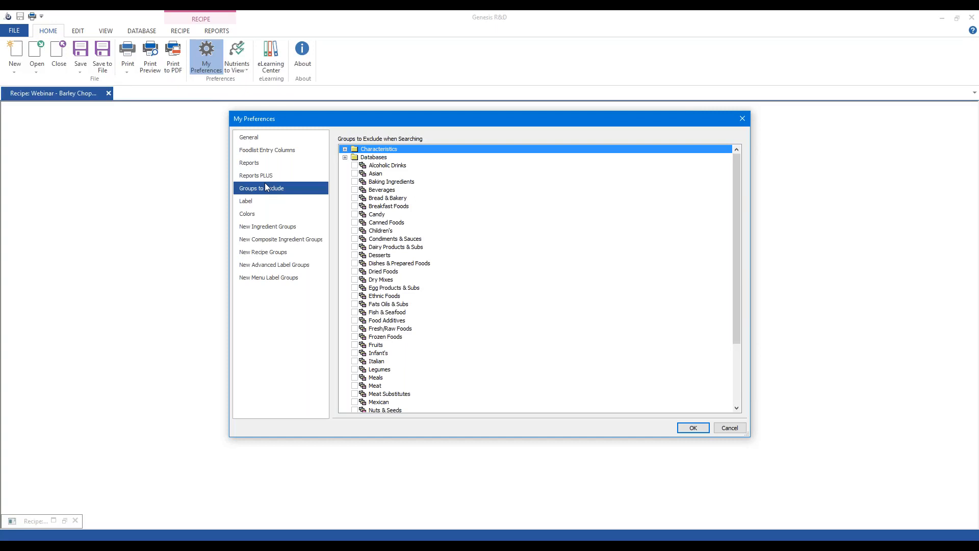
{"action": "left_click", "coordinate": [243, 137]}
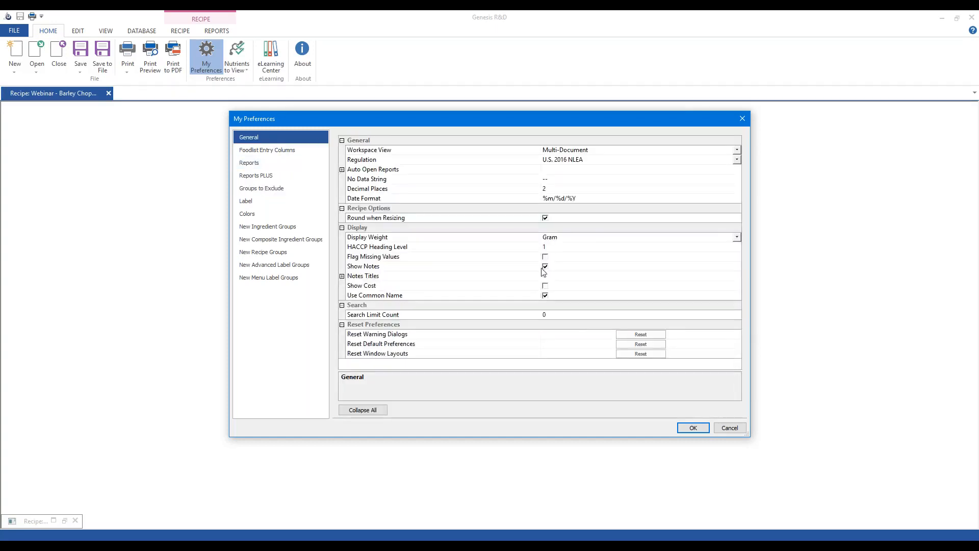
{"action": "left_click", "coordinate": [693, 429]}
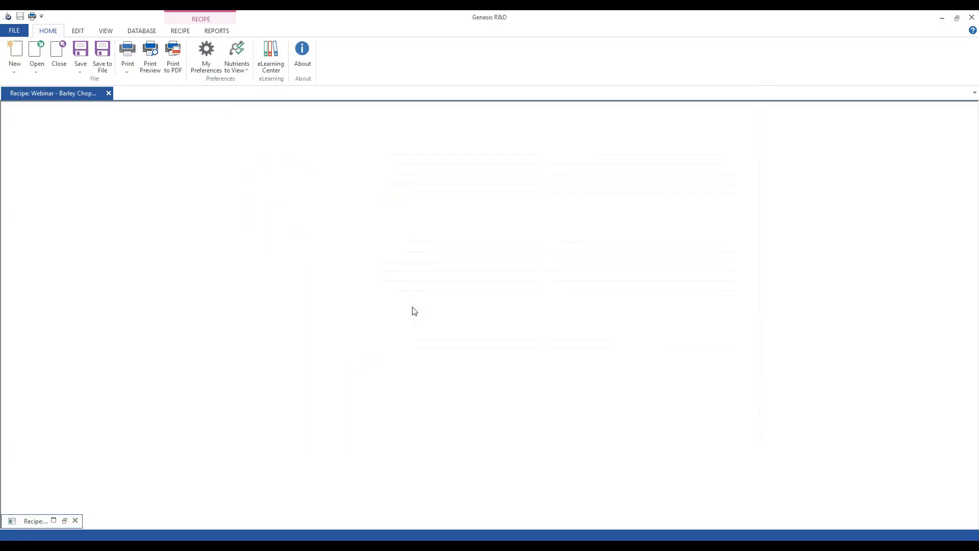
Step: Review the nutrients to view in the Label - US 2016 Mandatory set and the other available nutrient sets
{"action": "left_click", "coordinate": [243, 70]}
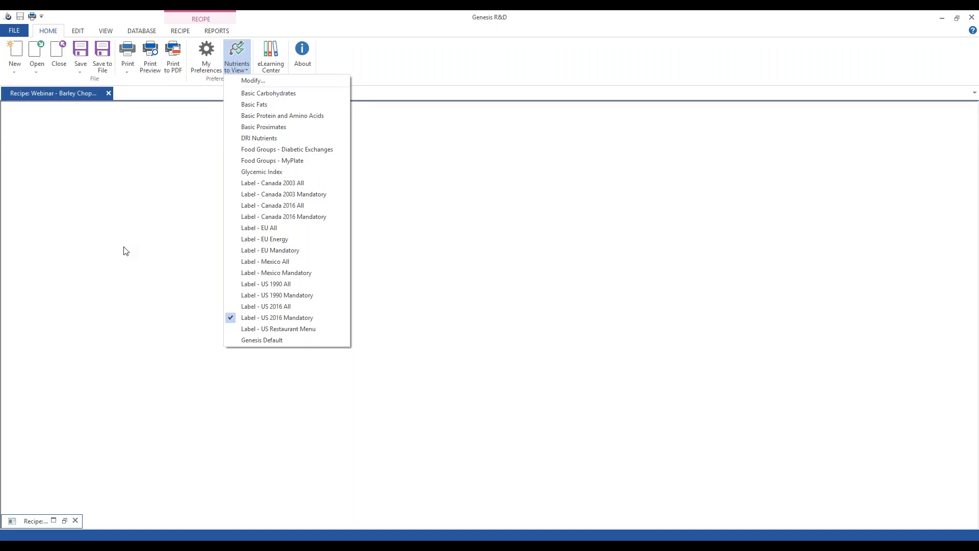
{"action": "left_click", "coordinate": [264, 82]}
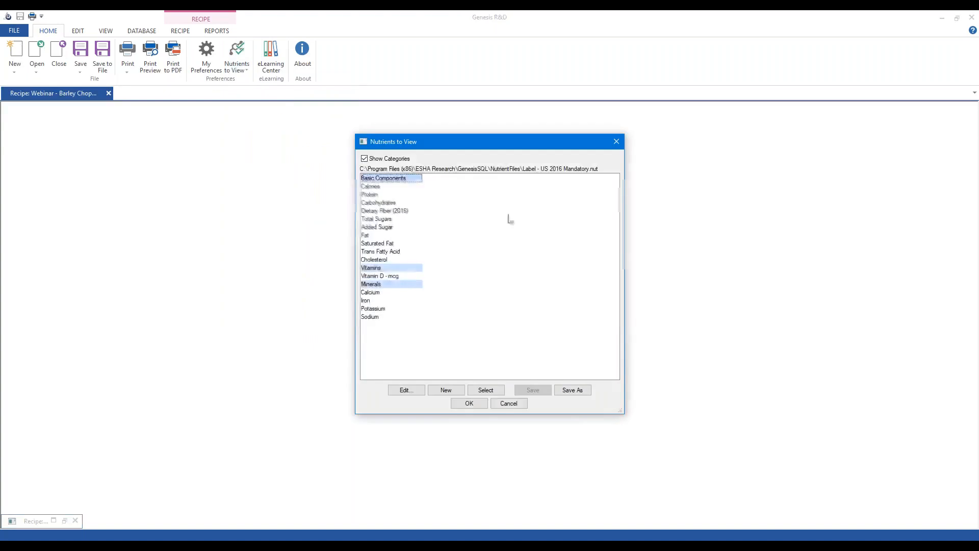
{"action": "left_click", "coordinate": [617, 141]}
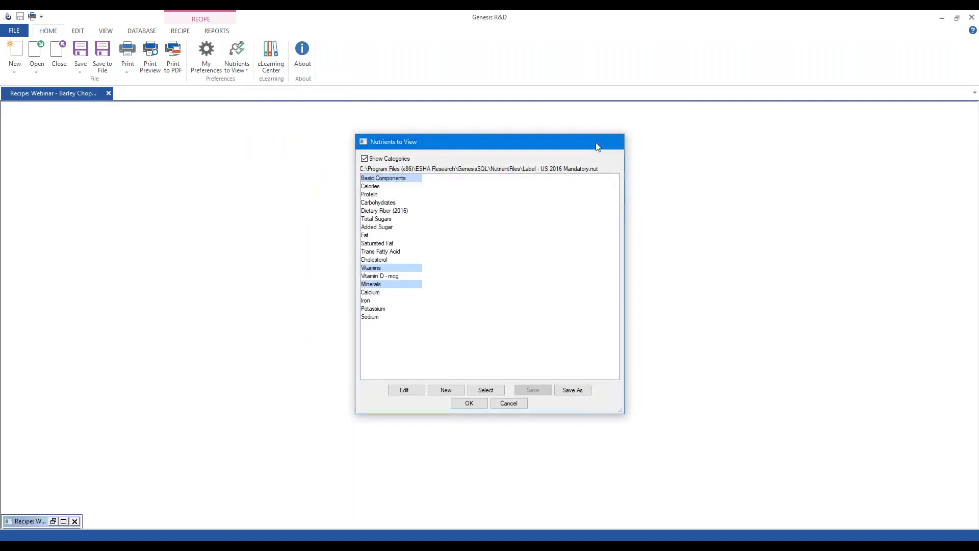
{"action": "left_click", "coordinate": [247, 74]}
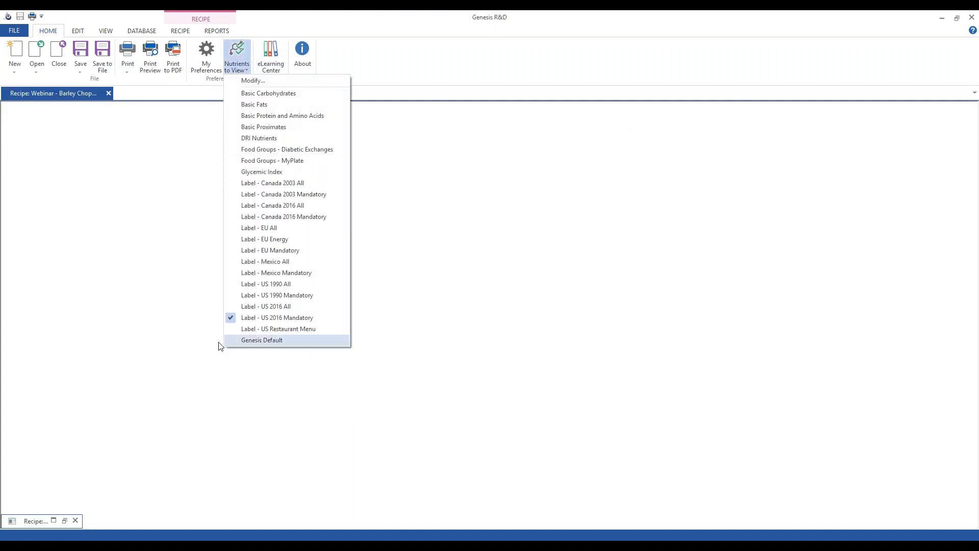
{"action": "left_click", "coordinate": [153, 277]}
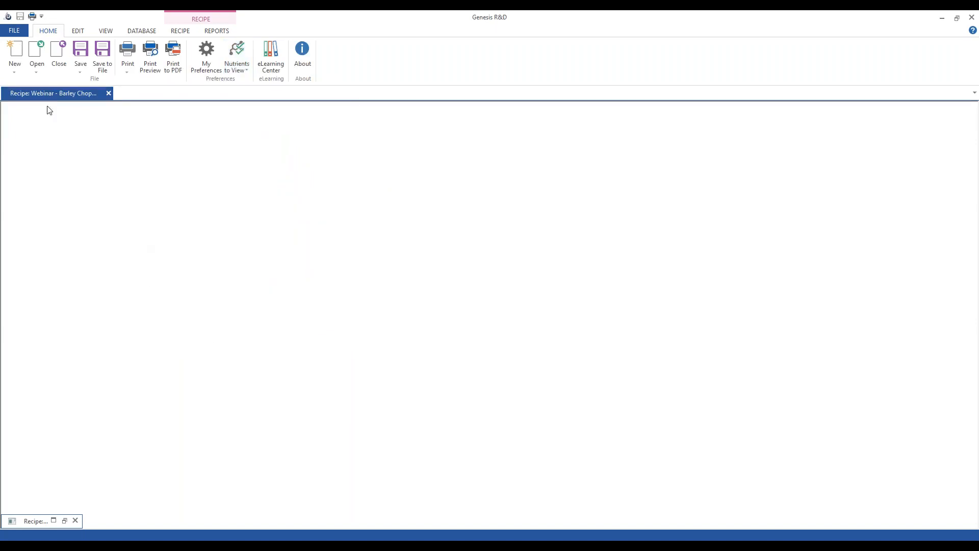
Step: Restore the Barley Chopped Salad recipe window and search the ingredient database for "milk usda"
{"action": "left_click", "coordinate": [64, 520]}
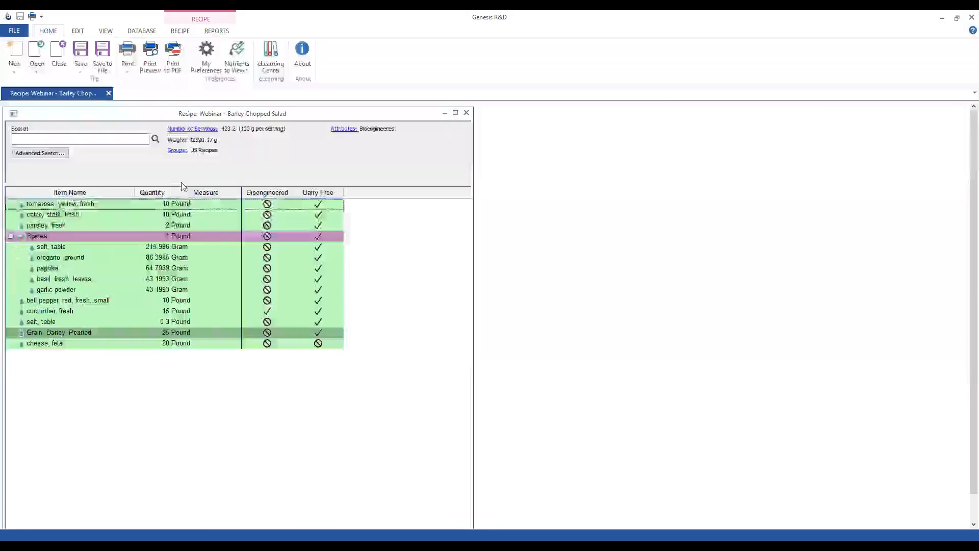
{"action": "left_click_drag", "start_coordinate": [181, 185], "coordinate": [182, 174]}
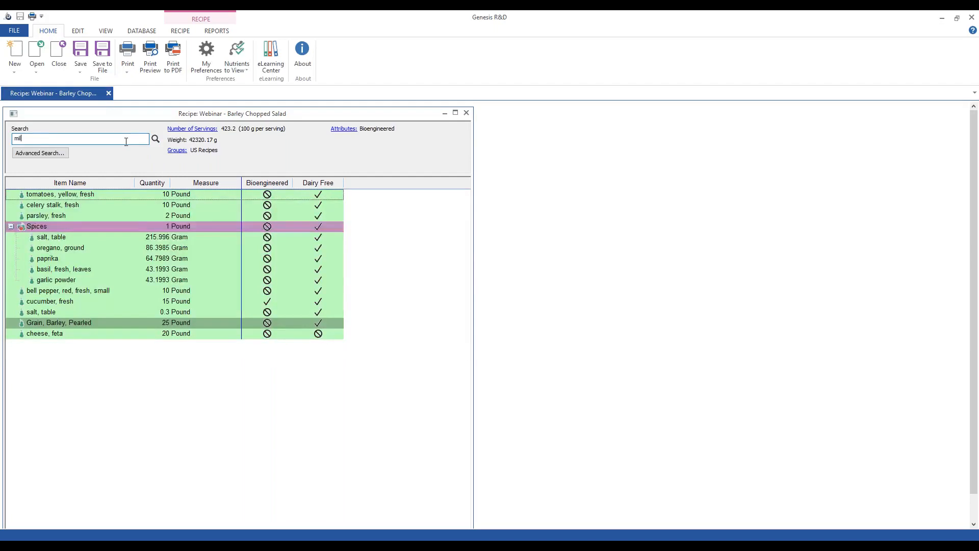
{"action": "type", "text": "k usda"}
{"action": "left_click", "coordinate": [155, 138]}
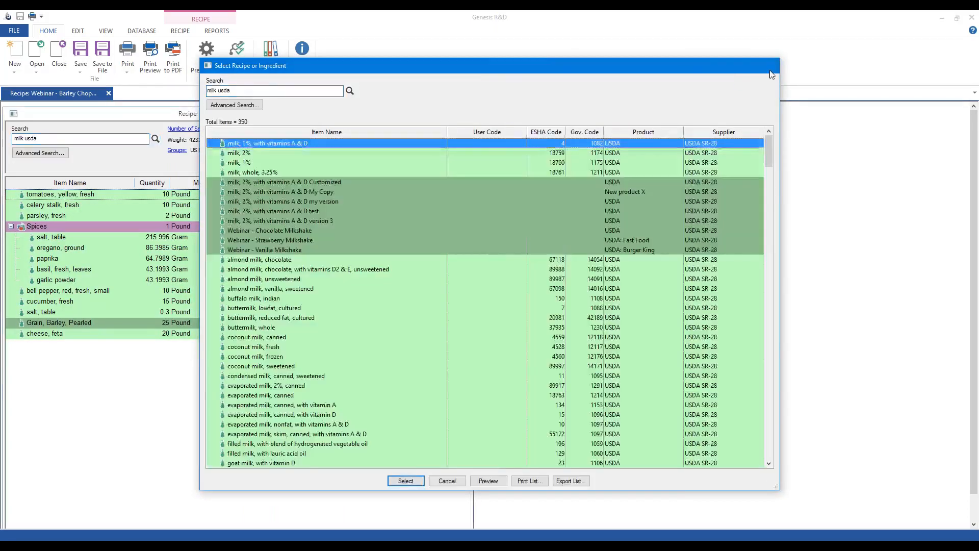
{"action": "key", "text": "Escape"}
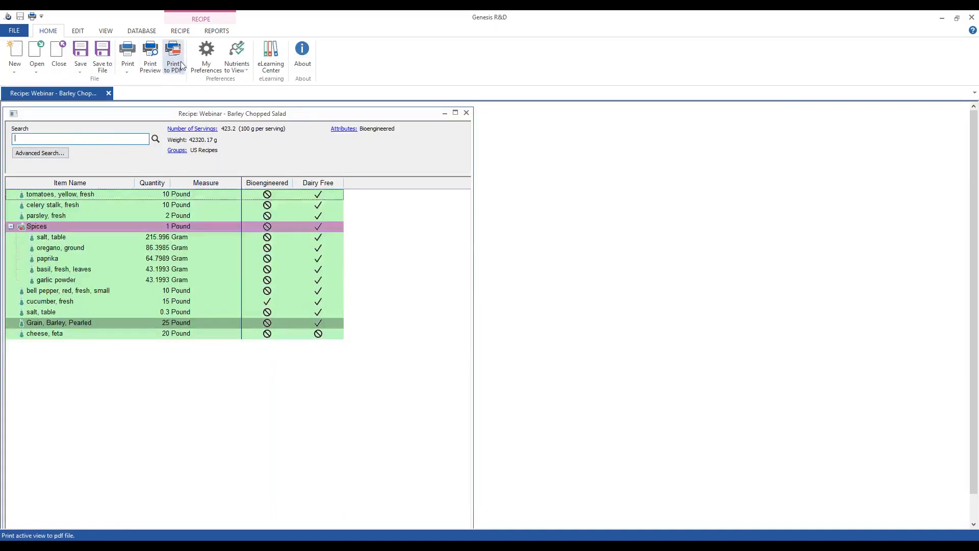
{"action": "left_click", "coordinate": [180, 32]}
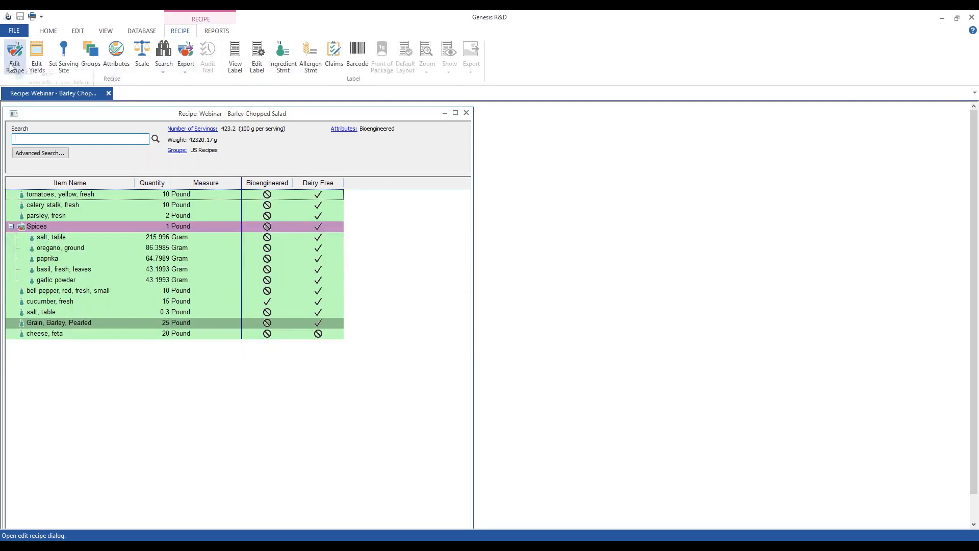
{"action": "left_click", "coordinate": [48, 32]}
{"action": "left_click", "coordinate": [216, 32]}
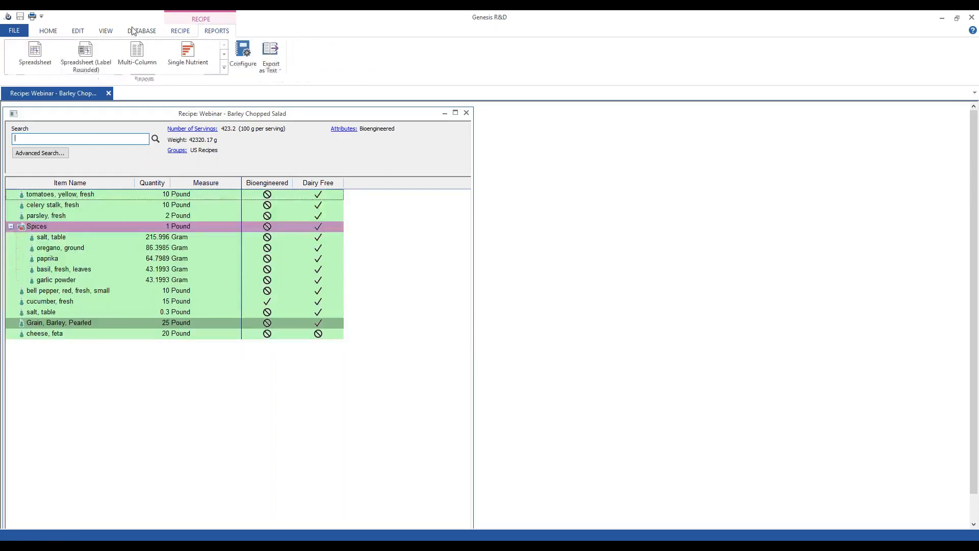
Step: Examine the ingredient statement of the Barley Chopped Salad recipe
{"action": "left_click", "coordinate": [190, 33]}
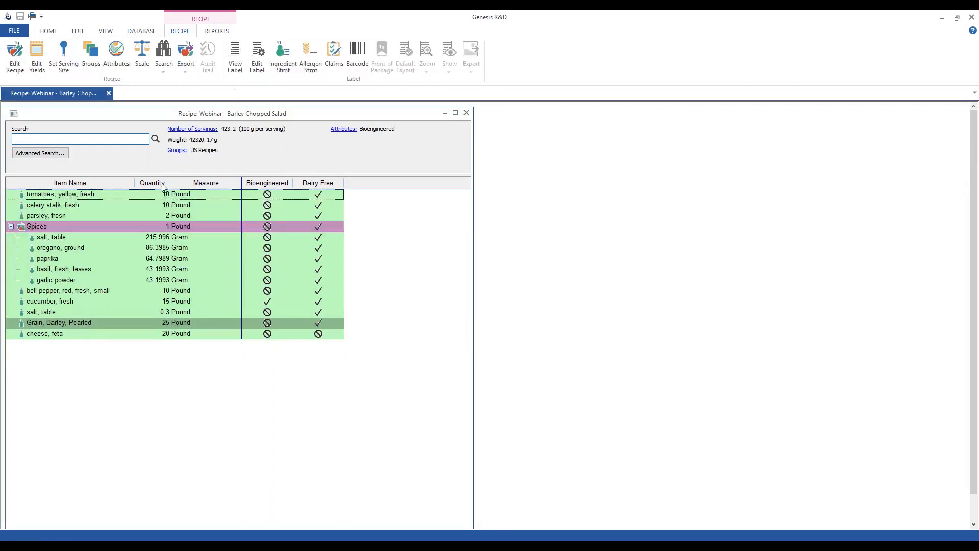
{"action": "left_click", "coordinate": [294, 58]}
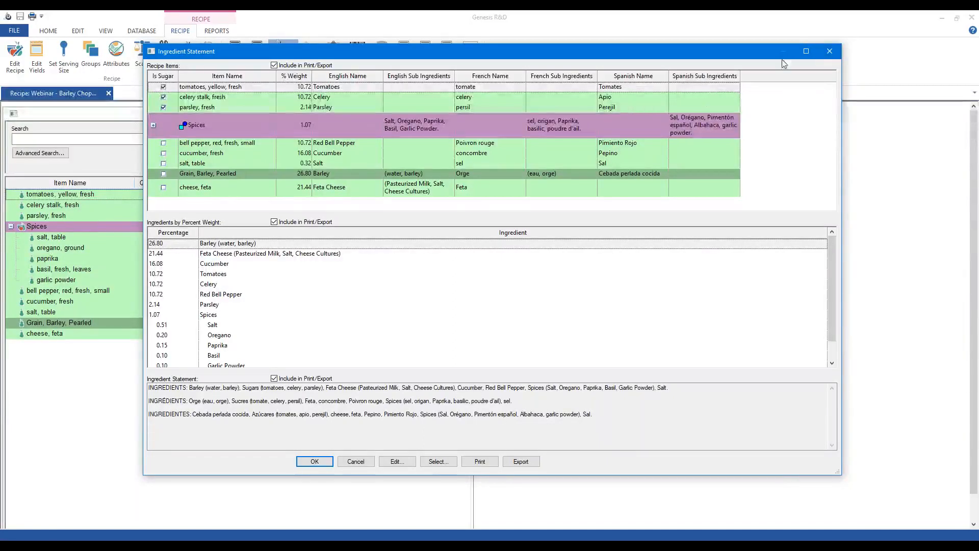
{"action": "left_click", "coordinate": [830, 53]}
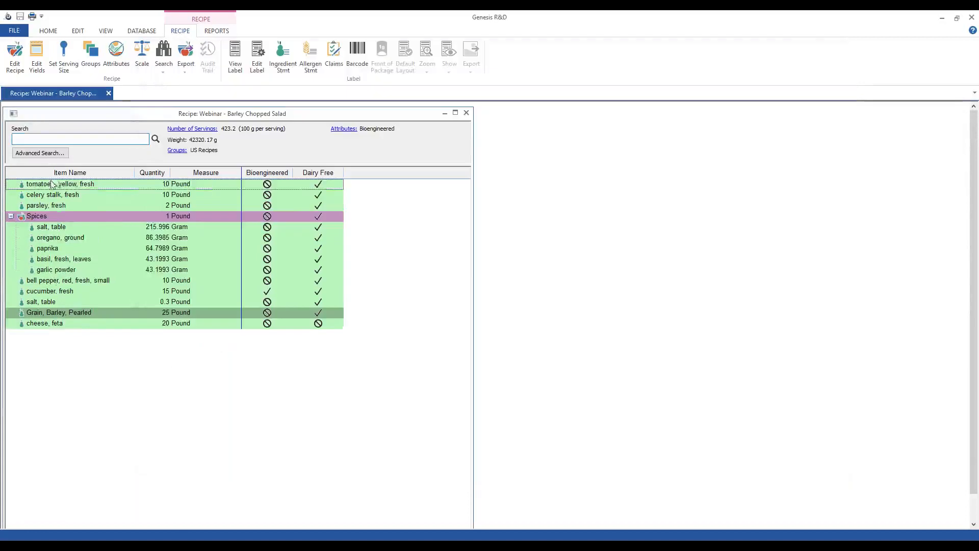
Step: Inspect the English, French and Spanish ingredient statement entries of the yellow tomatoes ingredient
{"action": "right_click", "coordinate": [51, 184]}
{"action": "left_click", "coordinate": [76, 284]}
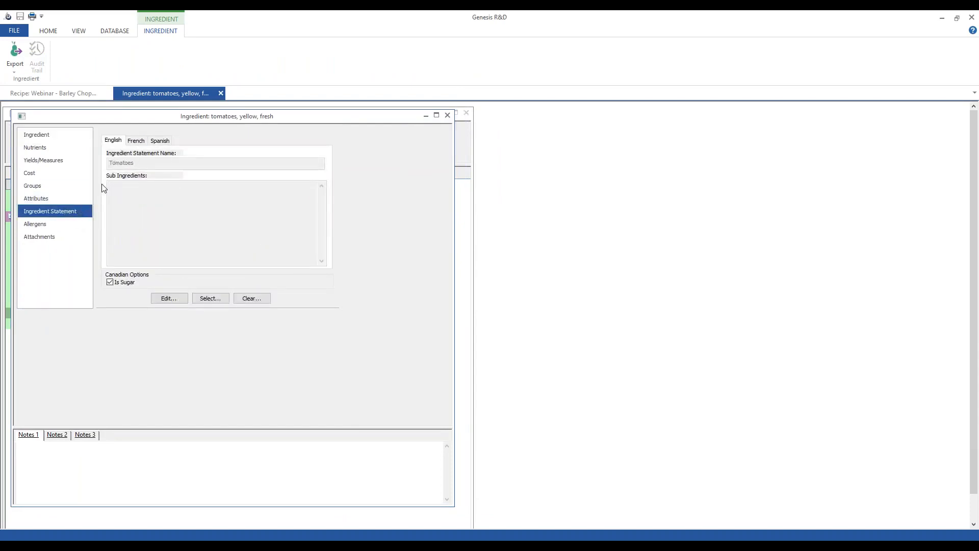
{"action": "left_click", "coordinate": [135, 141]}
{"action": "left_click", "coordinate": [169, 144]}
{"action": "left_click", "coordinate": [136, 143]}
{"action": "left_click", "coordinate": [113, 144]}
{"action": "left_click", "coordinate": [447, 117]}
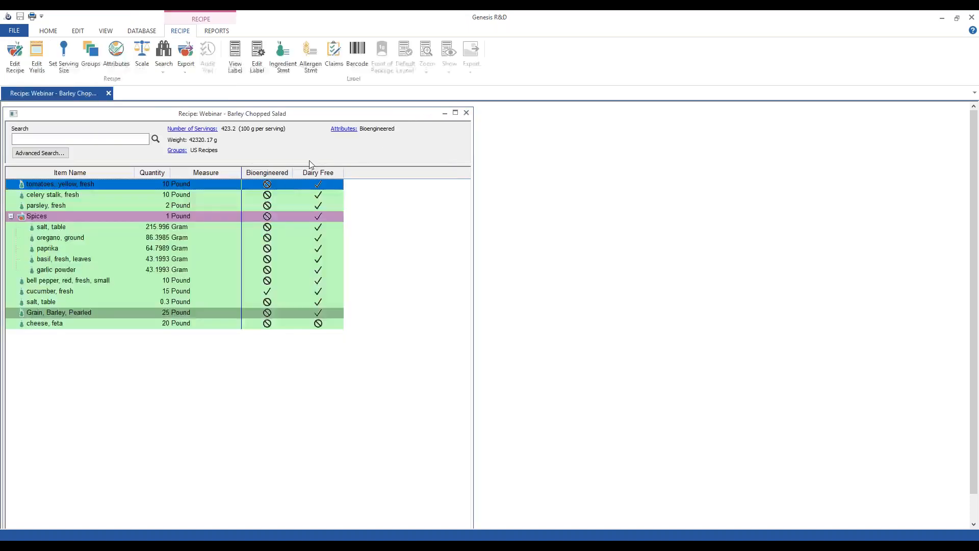
Step: Open the recipe's label and select its Nutrition Facts panel
{"action": "left_click", "coordinate": [238, 57]}
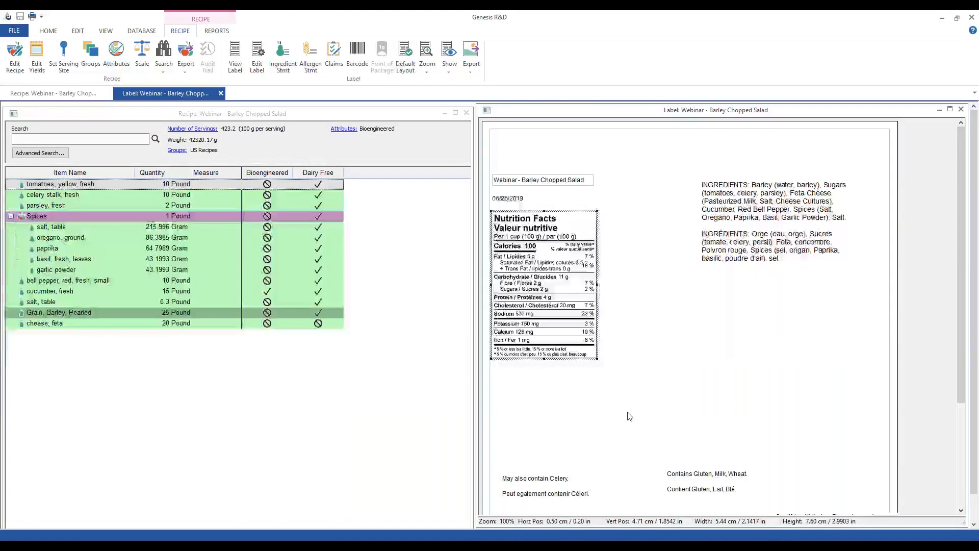
{"action": "left_click", "coordinate": [605, 383]}
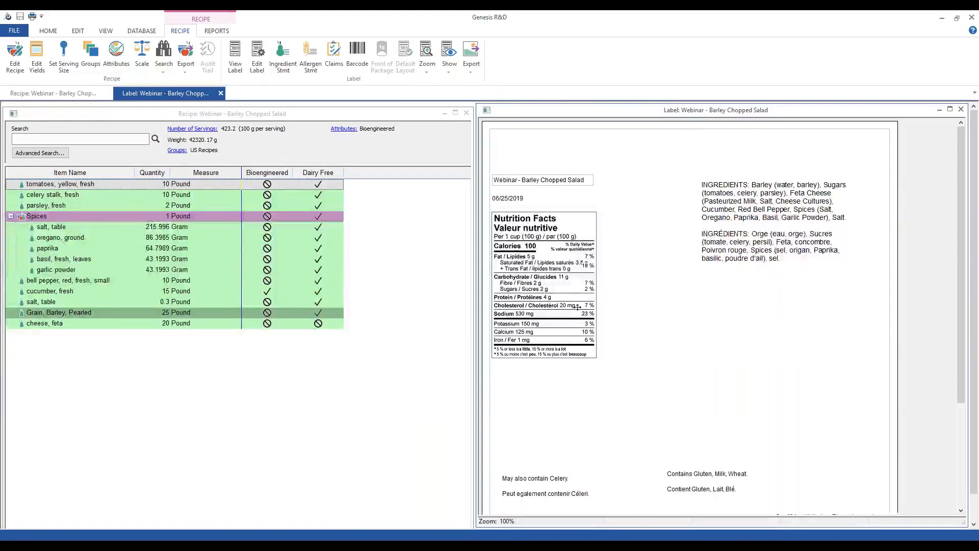
{"action": "left_click", "coordinate": [556, 288]}
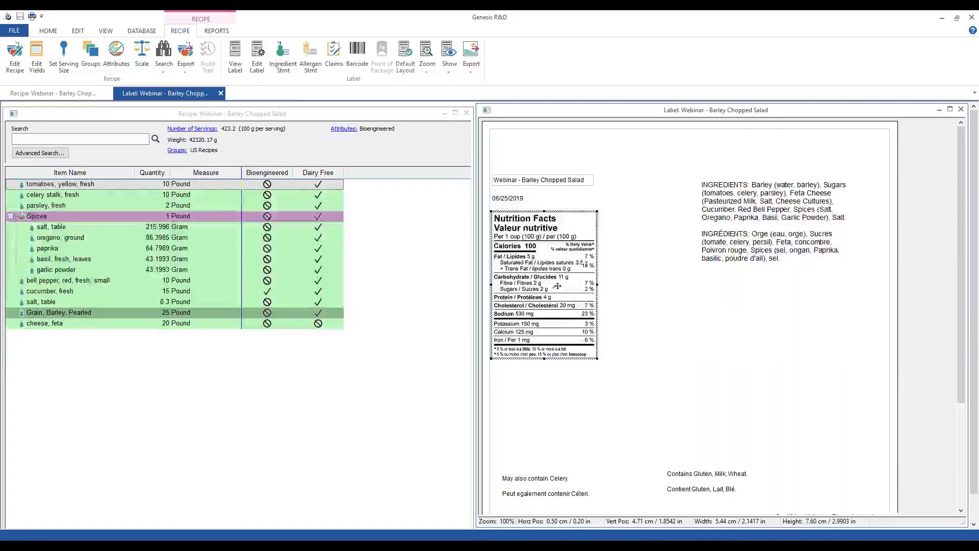
{"action": "right_click", "coordinate": [575, 297]}
{"action": "left_click", "coordinate": [605, 315]}
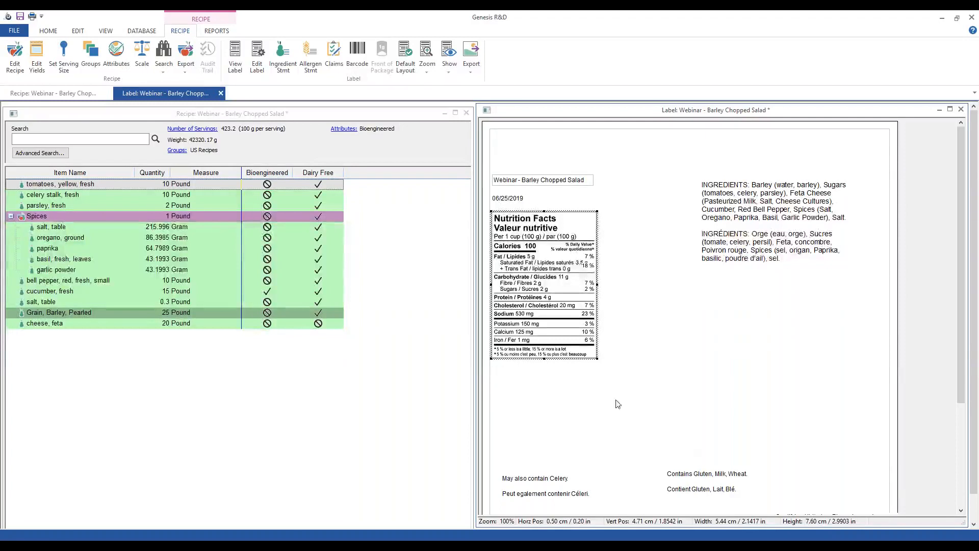
Step: Check the label's width and height object properties and widen the Nutrition Facts panel to about 6.5 cm
{"action": "left_click", "coordinate": [256, 66]}
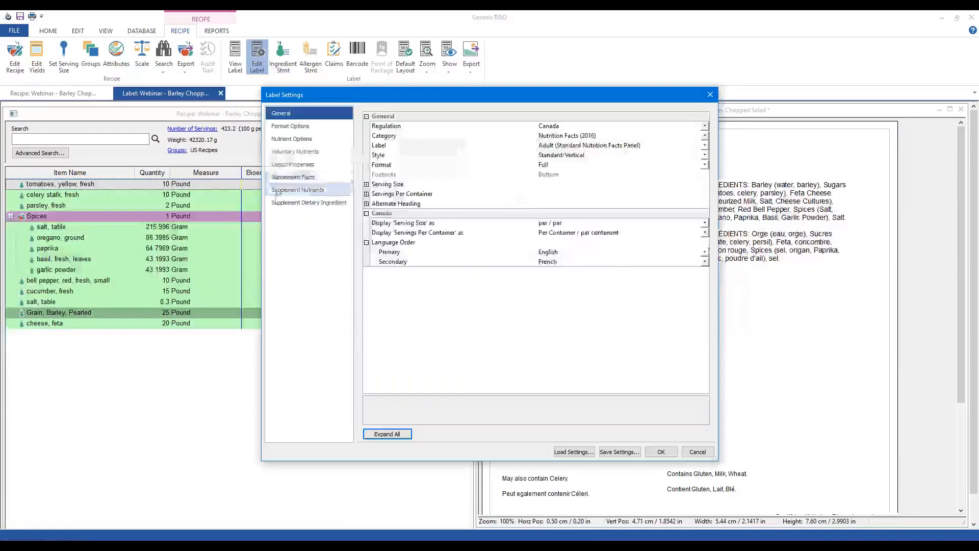
{"action": "left_click", "coordinate": [294, 165]}
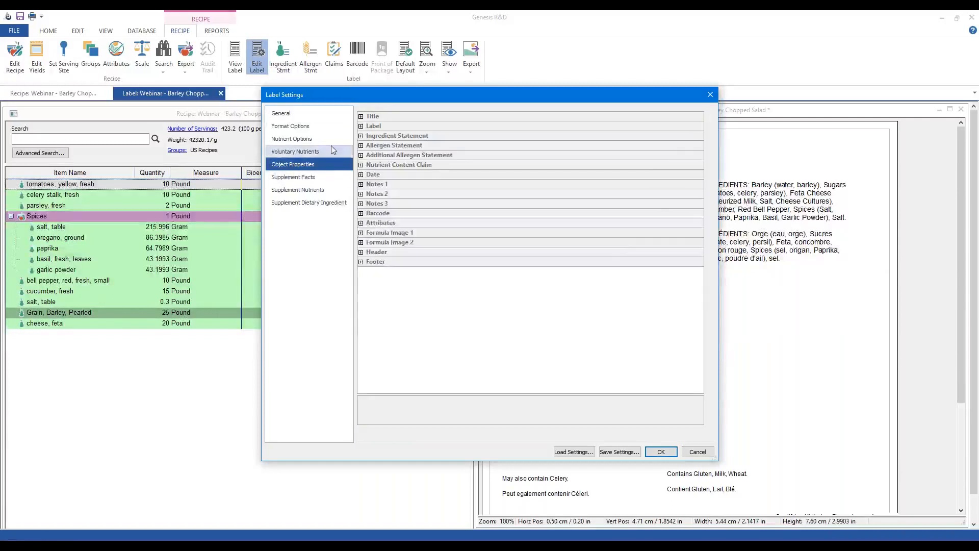
{"action": "left_click", "coordinate": [361, 127]}
{"action": "left_click", "coordinate": [362, 127]}
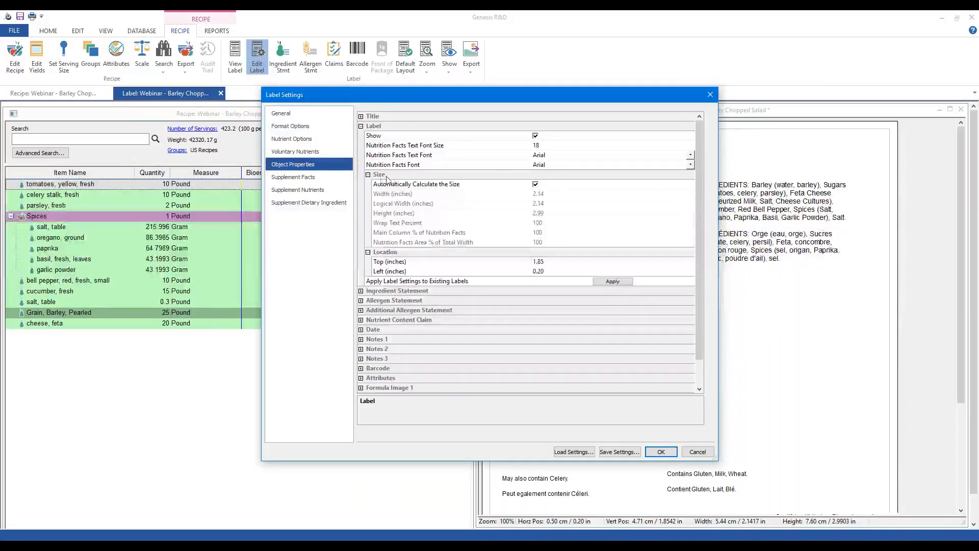
{"action": "left_click", "coordinate": [401, 194]}
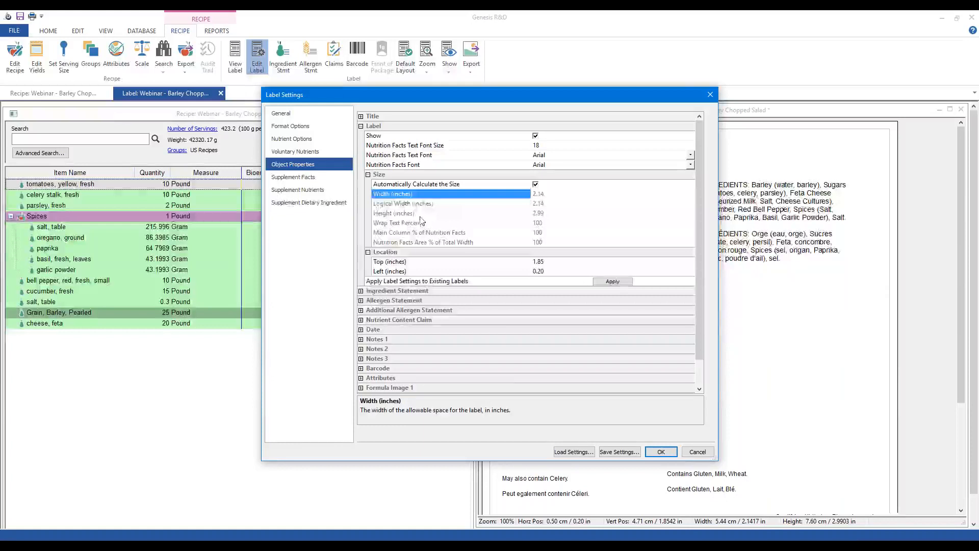
{"action": "left_click", "coordinate": [407, 214]}
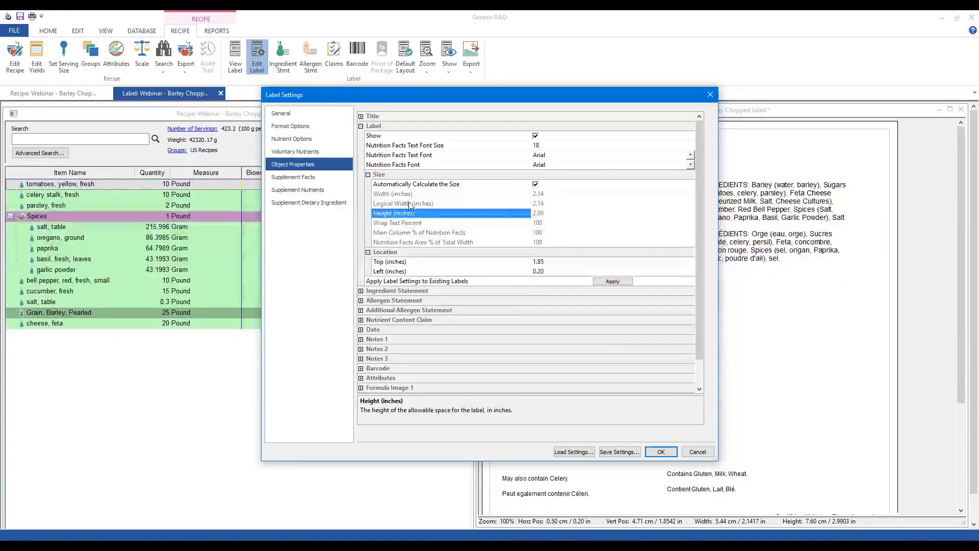
{"action": "left_click", "coordinate": [711, 96]}
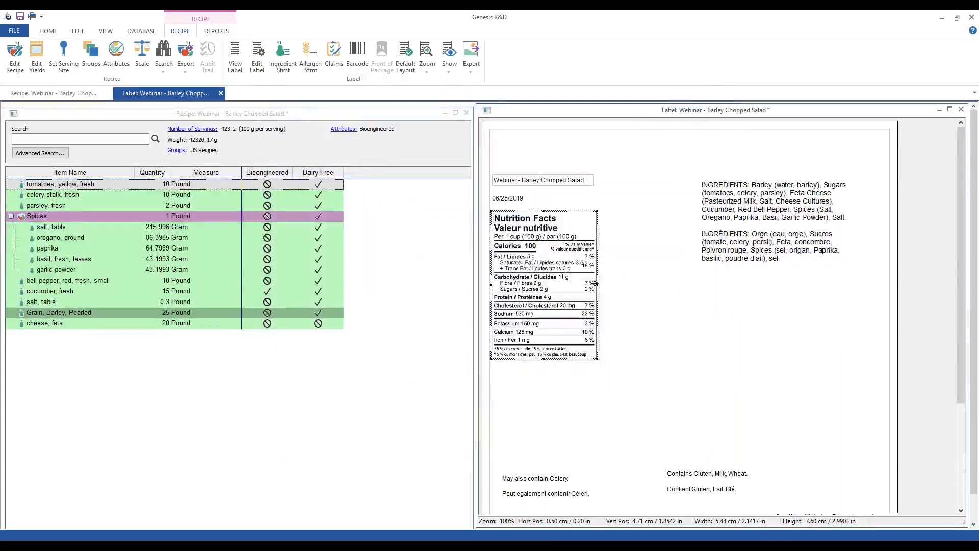
{"action": "left_click_drag", "start_coordinate": [596, 285], "coordinate": [617, 285]}
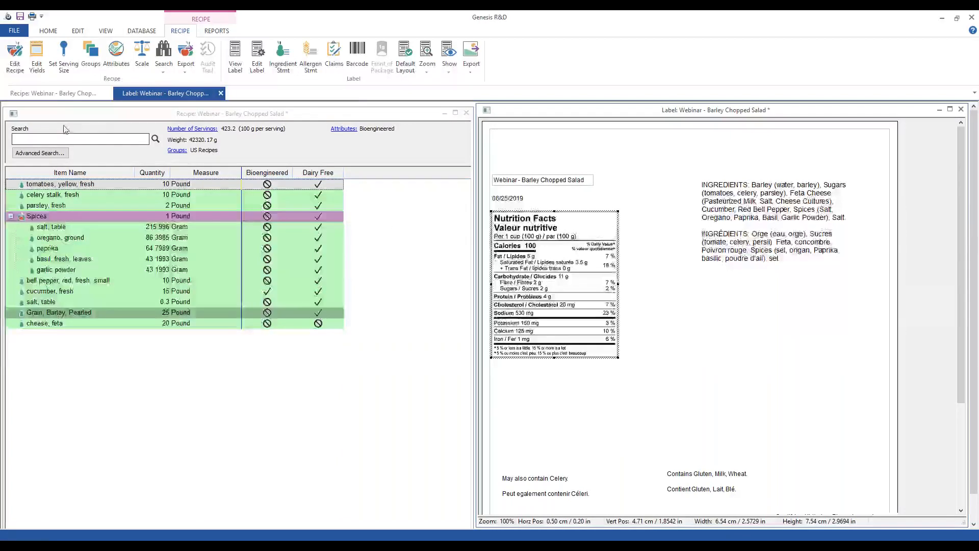
Step: Set the recipe's Compare To profile to DRI Male (9-13 years) in the recipe information
{"action": "left_click", "coordinate": [15, 54]}
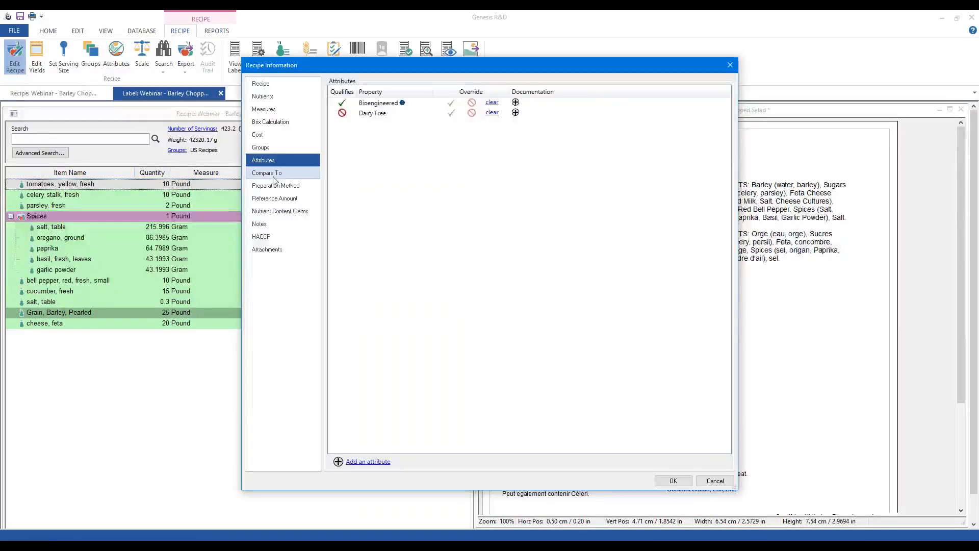
{"action": "left_click", "coordinate": [274, 178]}
{"action": "left_click", "coordinate": [383, 137]}
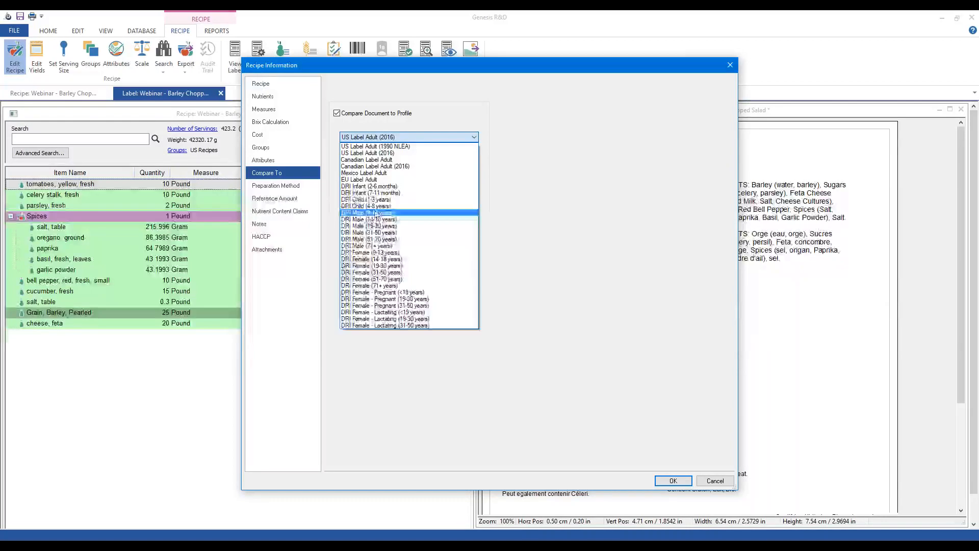
{"action": "left_click", "coordinate": [376, 212]}
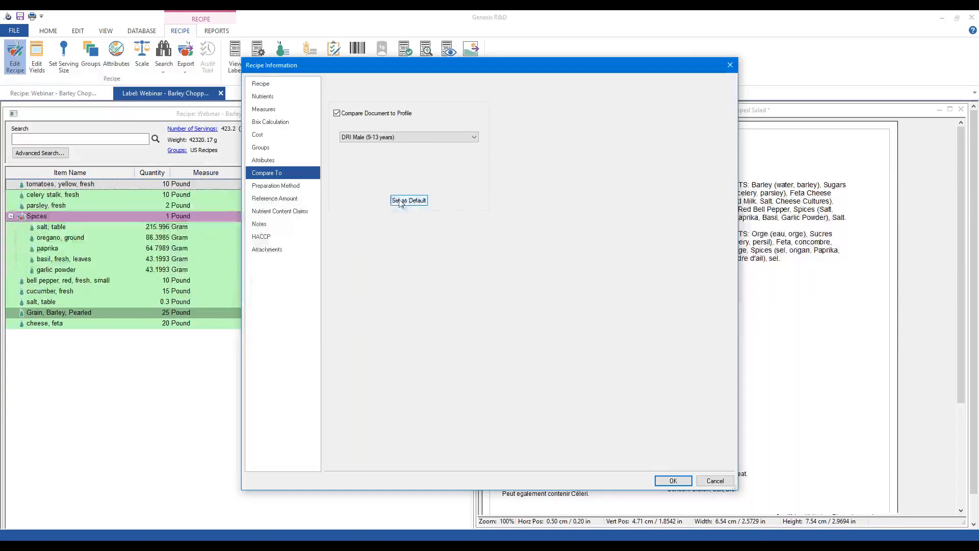
{"action": "left_click", "coordinate": [673, 480]}
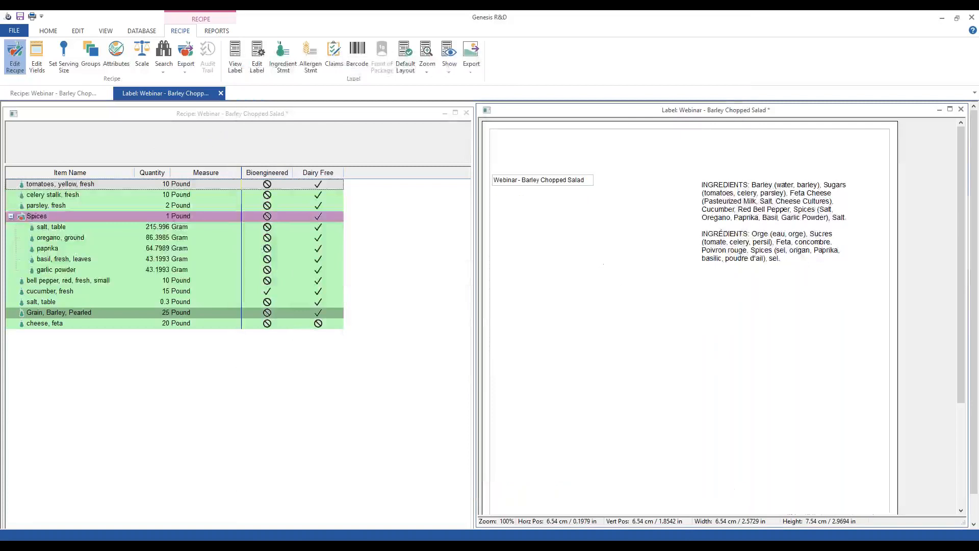
Step: View the recipe's Multi-Column report with recommendation values and percent recommendation included, and close the report
{"action": "left_click", "coordinate": [213, 32]}
{"action": "left_click", "coordinate": [130, 59]}
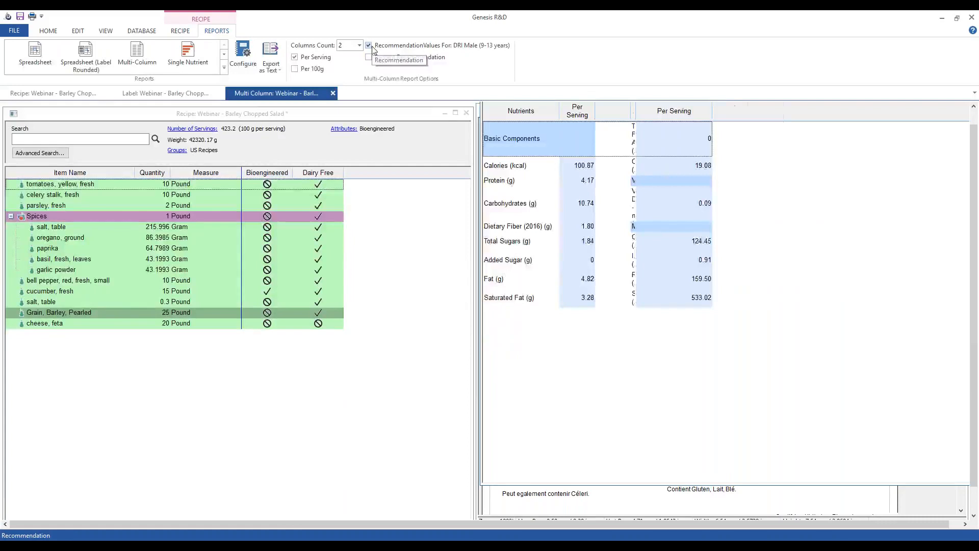
{"action": "left_click", "coordinate": [384, 57]}
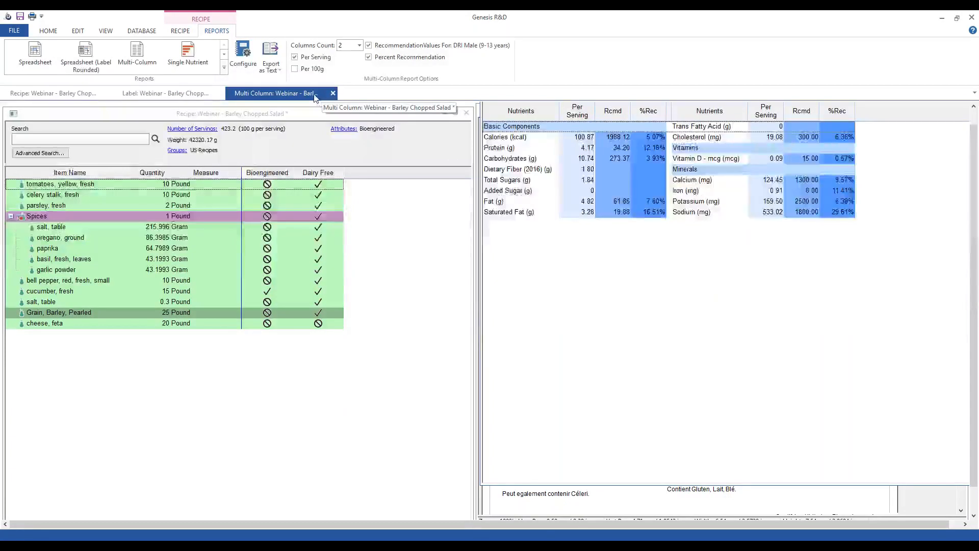
{"action": "left_click", "coordinate": [333, 93]}
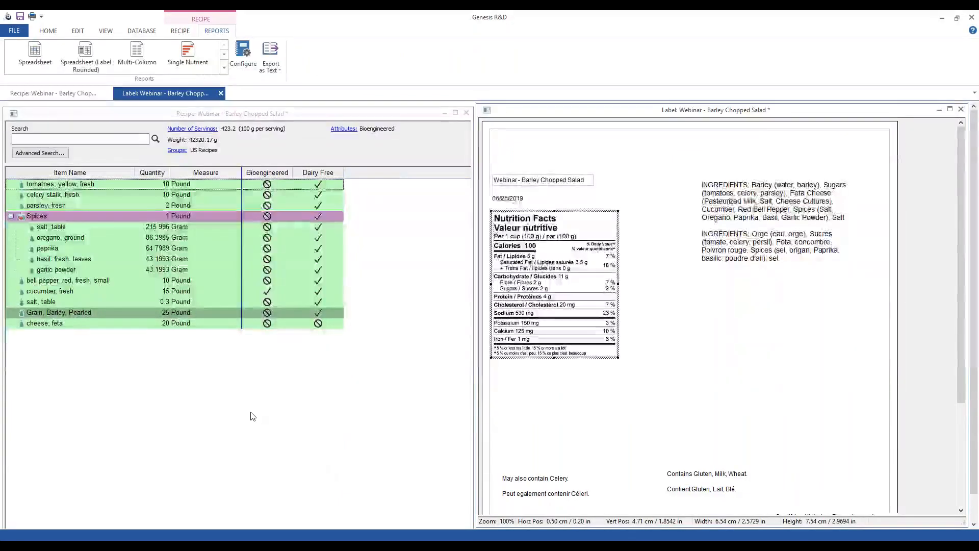
{"action": "key", "text": "alt+Tab"}
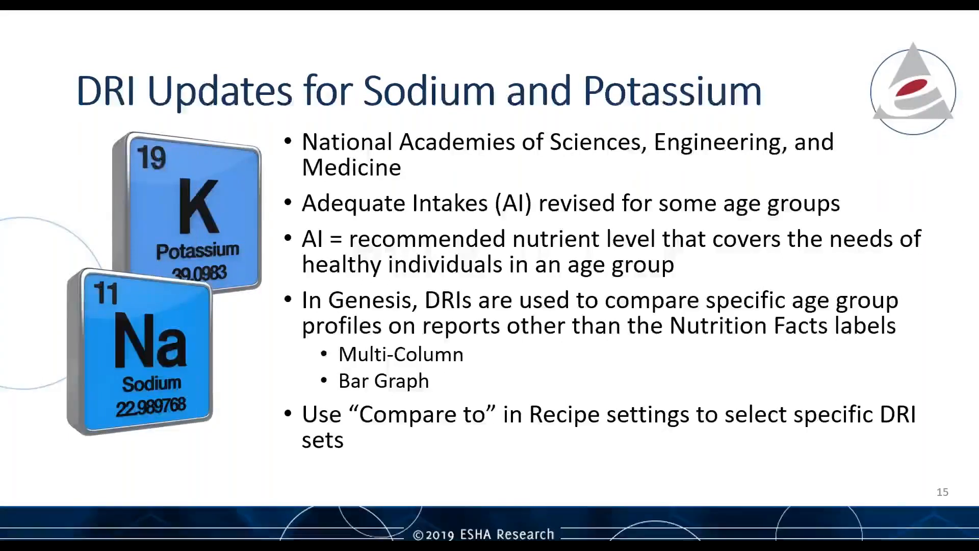
{"action": "key", "text": "Right"}
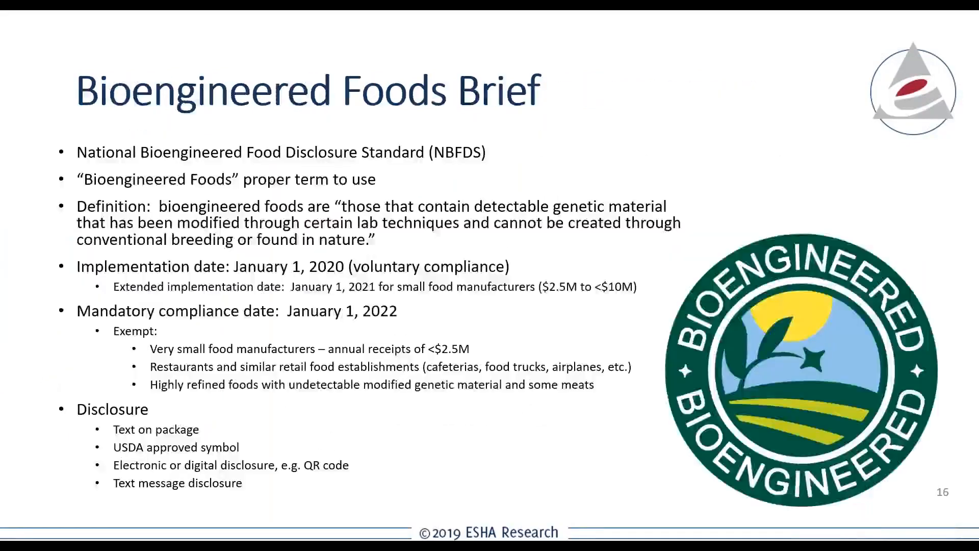
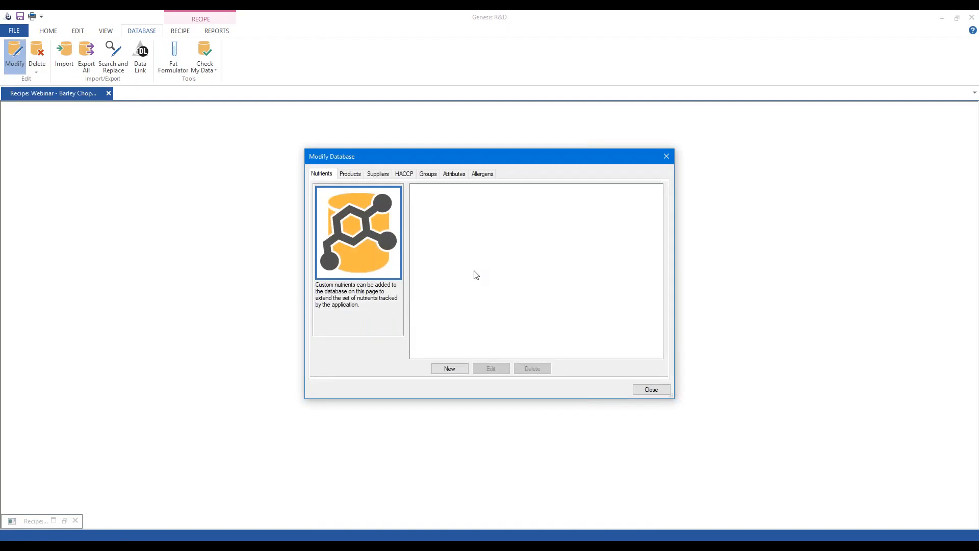
Step: Review the database's attribute list and compare the editing options for the Bioengineered and Dairy Free attributes
{"action": "left_click", "coordinate": [458, 175]}
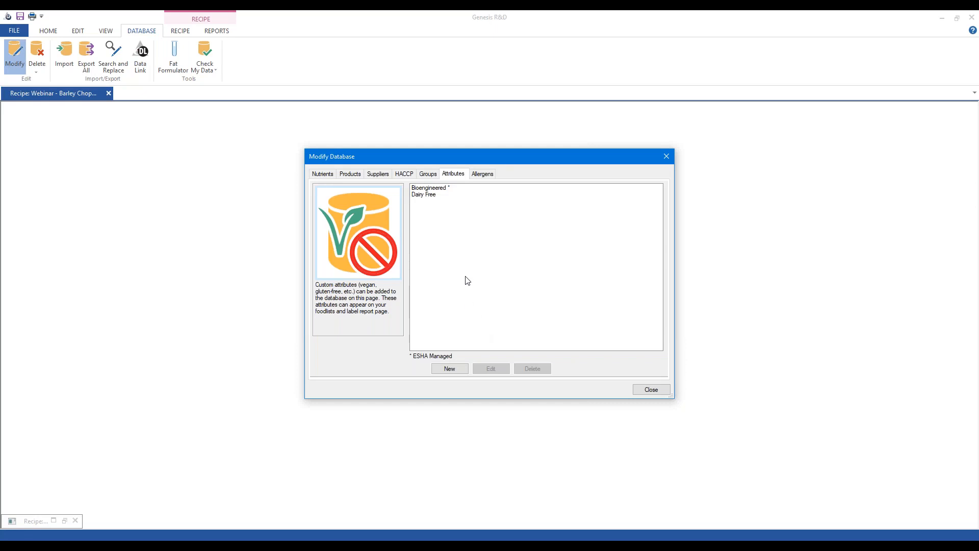
{"action": "left_click", "coordinate": [443, 192]}
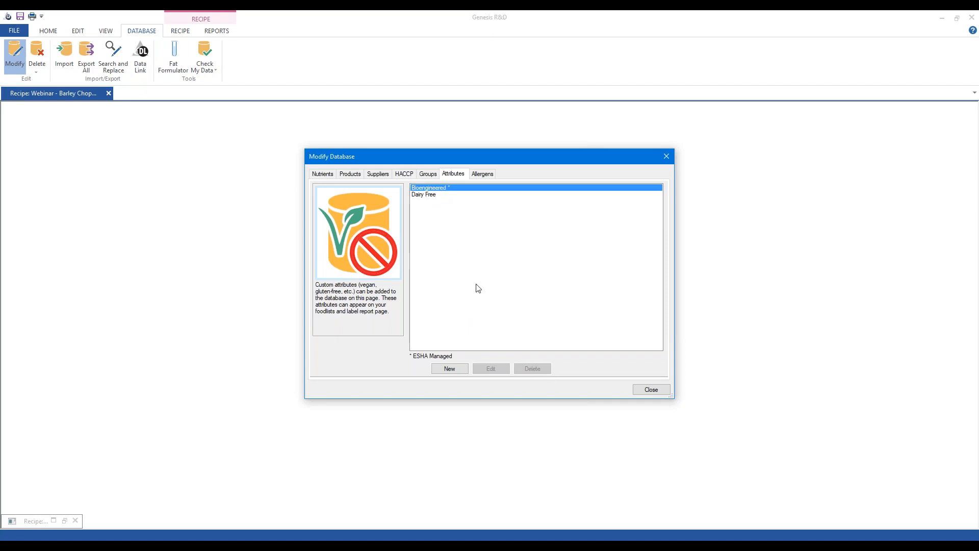
{"action": "left_click", "coordinate": [432, 195]}
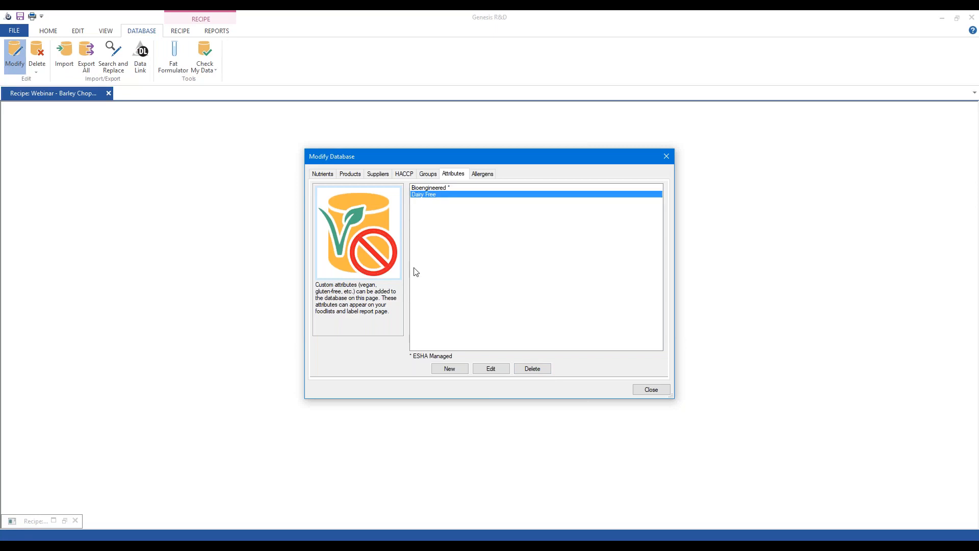
Step: Draft a new attribute named "No Artificial Colors" with the All items rule, and cancel it
{"action": "left_click", "coordinate": [449, 369]}
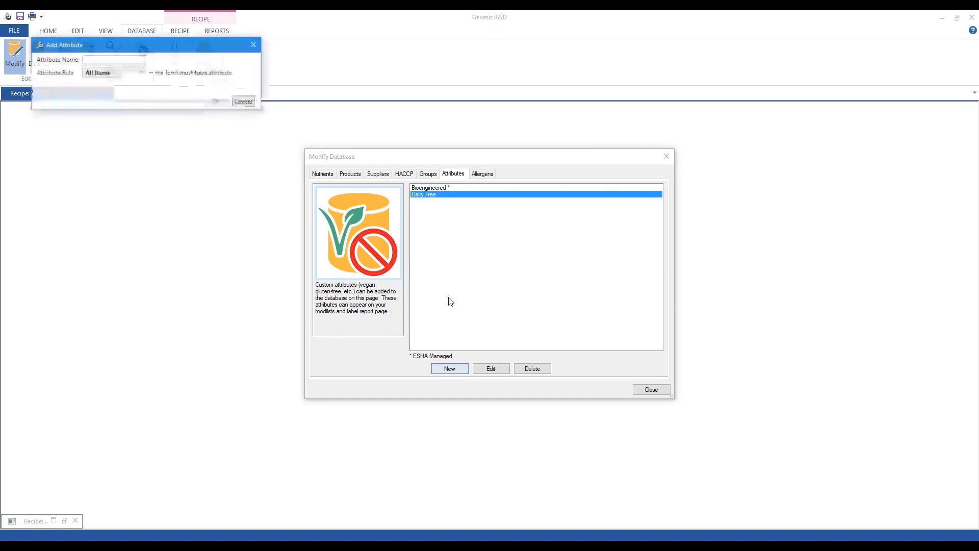
{"action": "left_click_drag", "start_coordinate": [155, 47], "coordinate": [453, 261]}
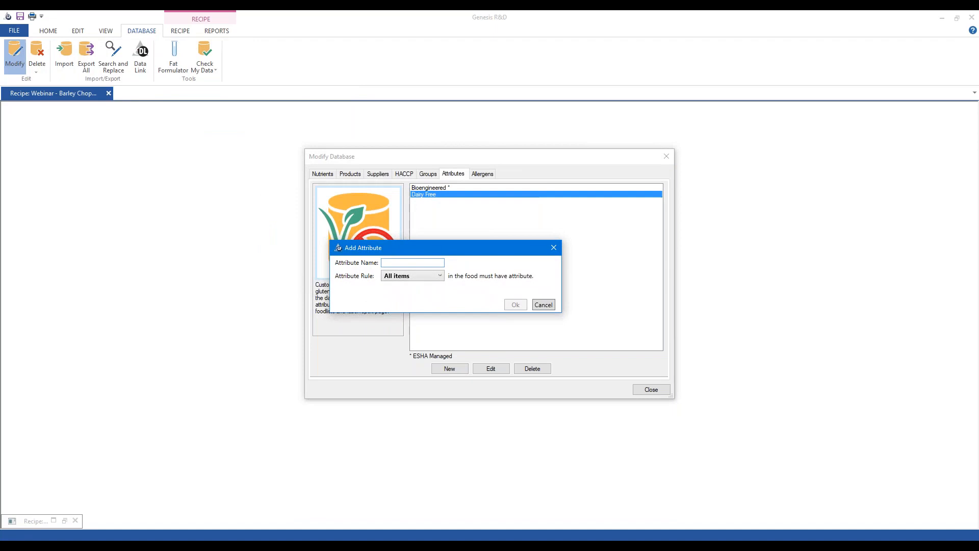
{"action": "type", "text": "New"}
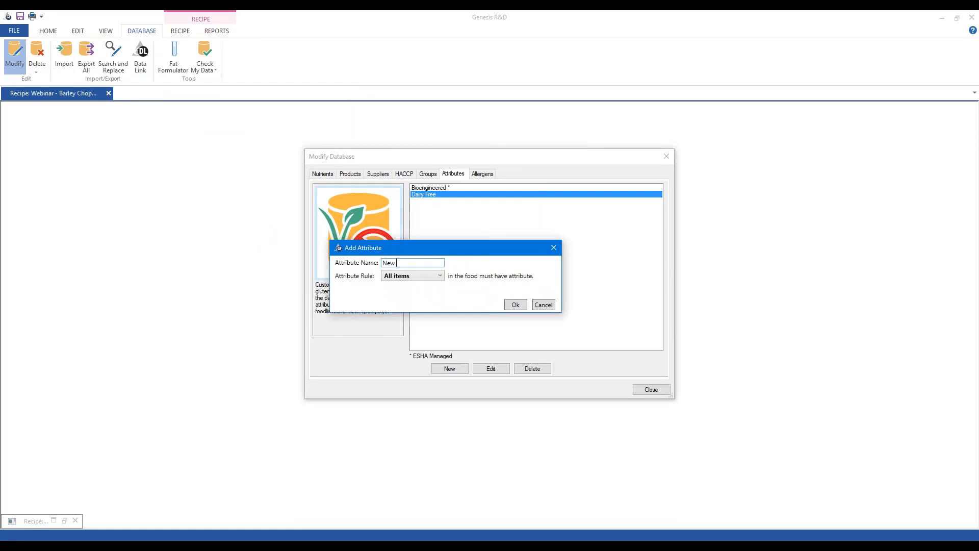
{"action": "key", "text": "BackSpace"}
{"action": "key", "text": "BackSpace"}
{"action": "type", "text": "o Artificial Colors"}
{"action": "left_click", "coordinate": [427, 276]}
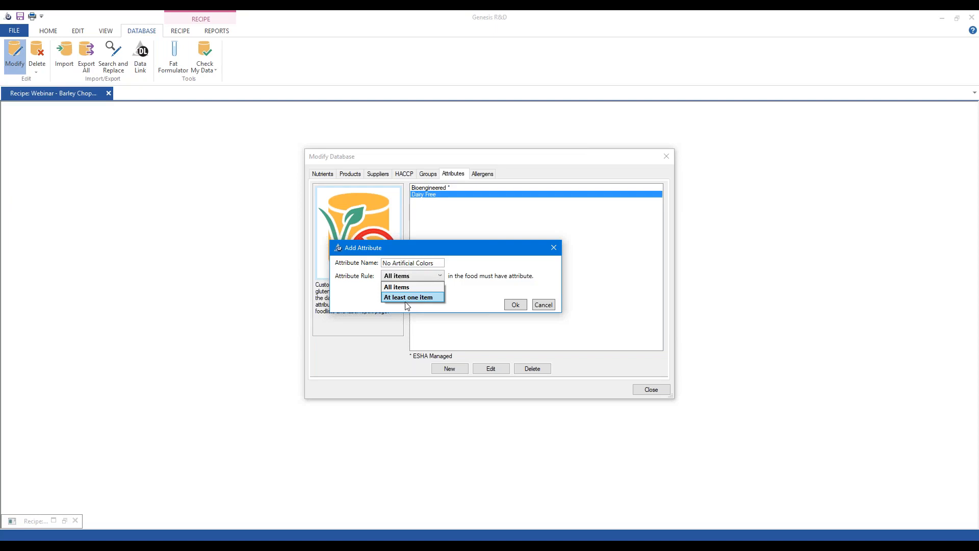
{"action": "left_click", "coordinate": [512, 285]}
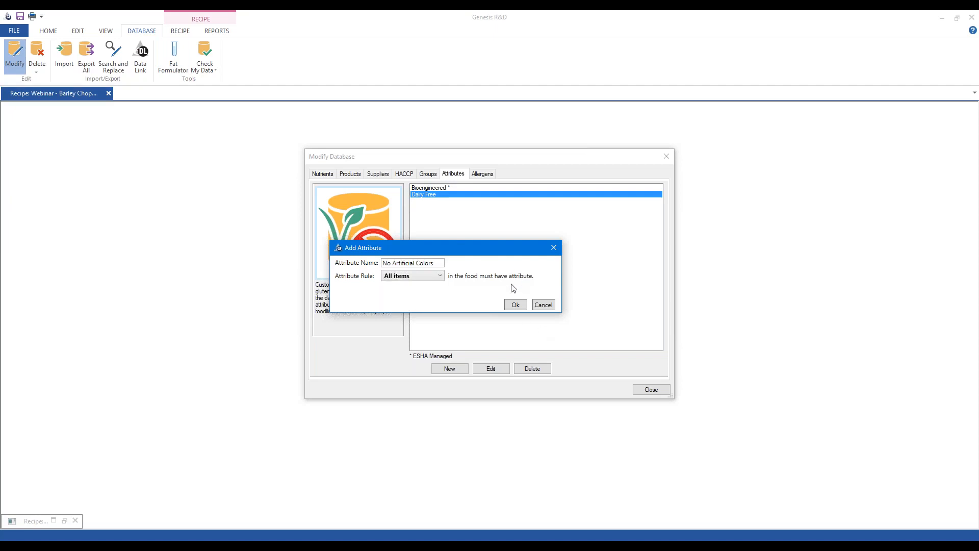
{"action": "left_click", "coordinate": [543, 304]}
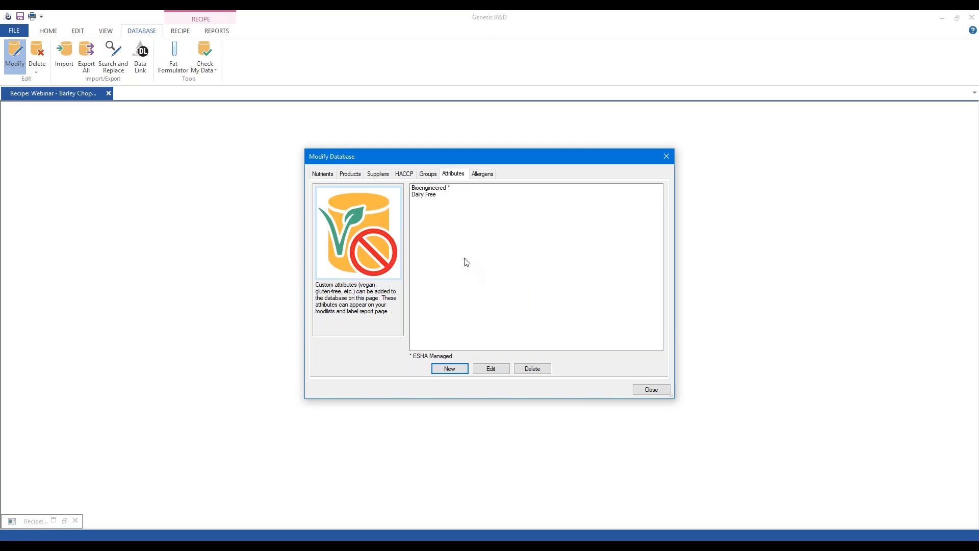
Step: Browse the database's groups, examine the contents of the Databases and Characteristics folders, and select the Gluten Free group
{"action": "left_click", "coordinate": [428, 174]}
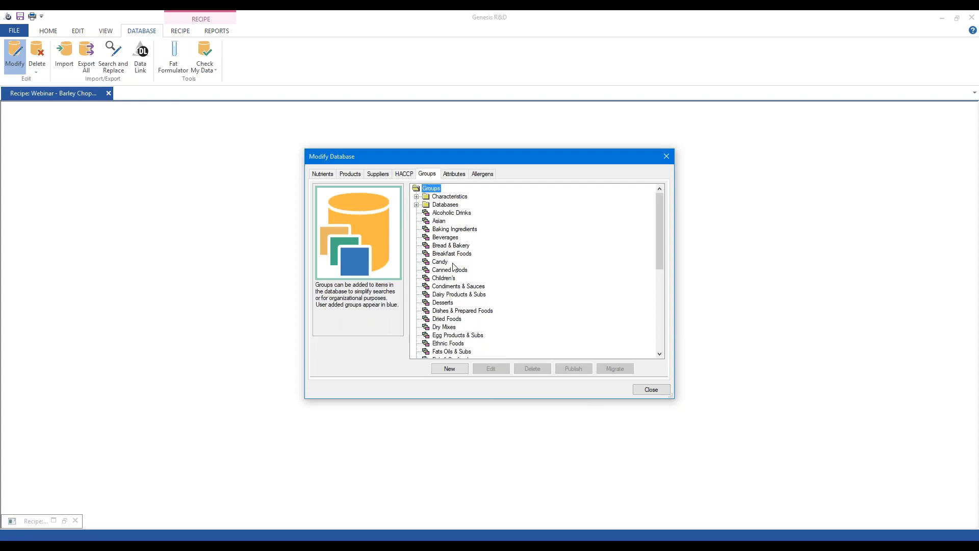
{"action": "scroll", "coordinate": [449, 293], "scroll_direction": "down", "scroll_amount": 6}
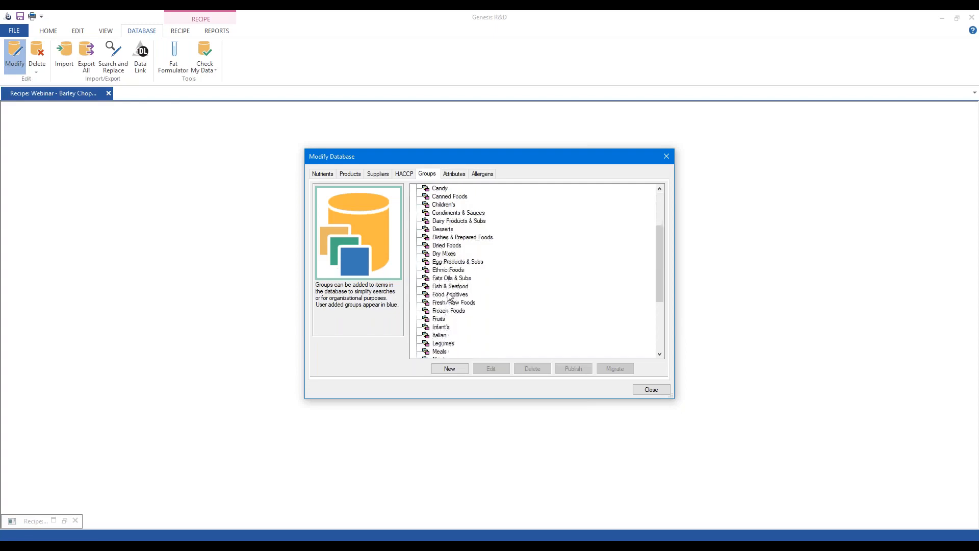
{"action": "scroll", "coordinate": [449, 294], "scroll_direction": "up", "scroll_amount": 6}
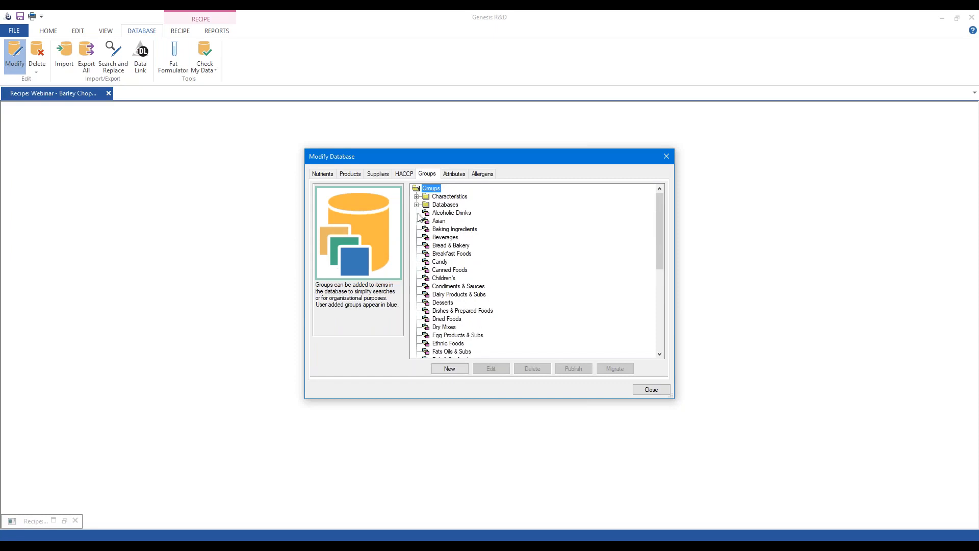
{"action": "left_click", "coordinate": [449, 245]}
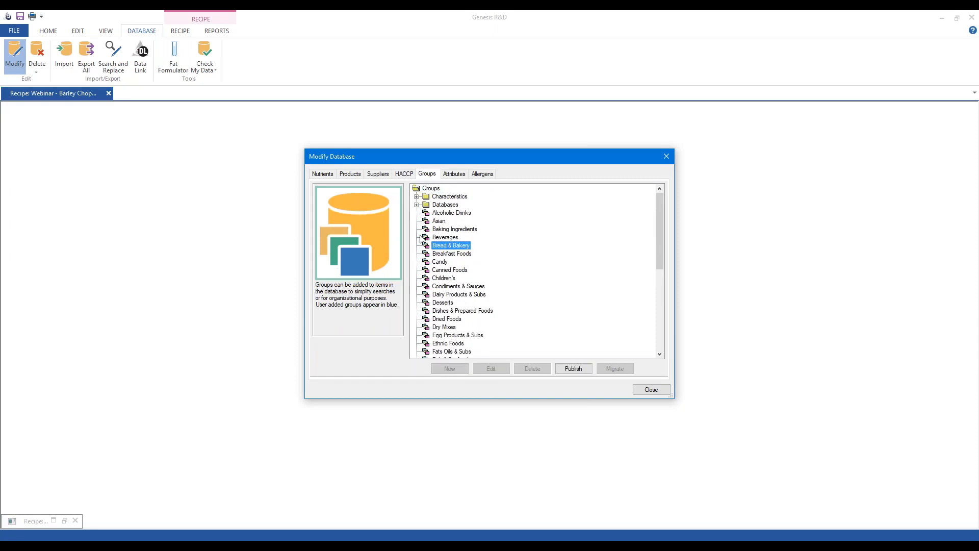
{"action": "left_click", "coordinate": [416, 205]}
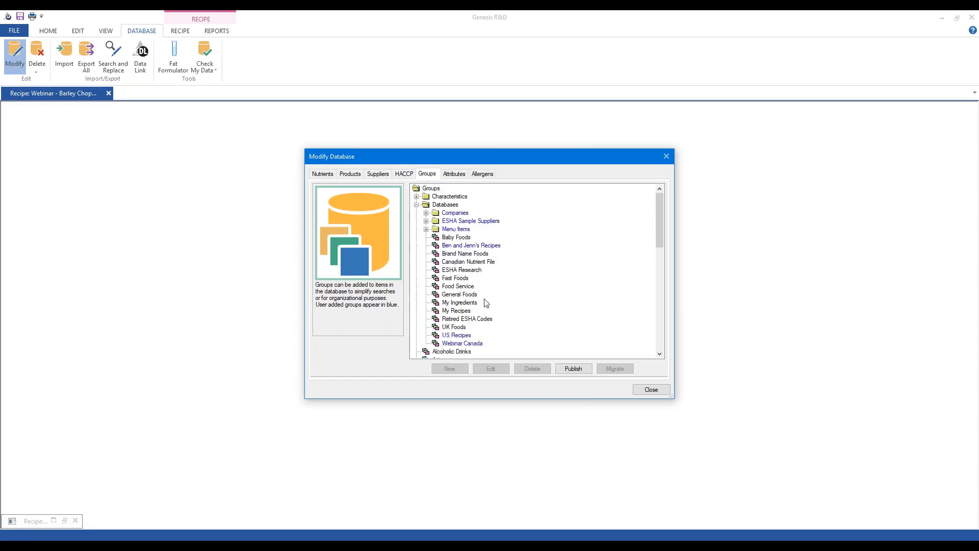
{"action": "left_click", "coordinate": [416, 204]}
{"action": "left_click", "coordinate": [416, 196]}
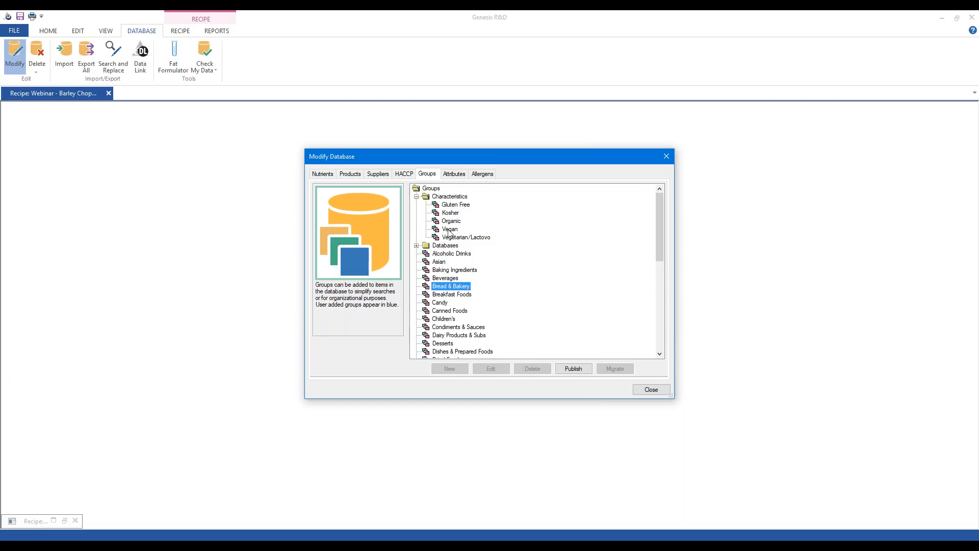
{"action": "left_click", "coordinate": [456, 206]}
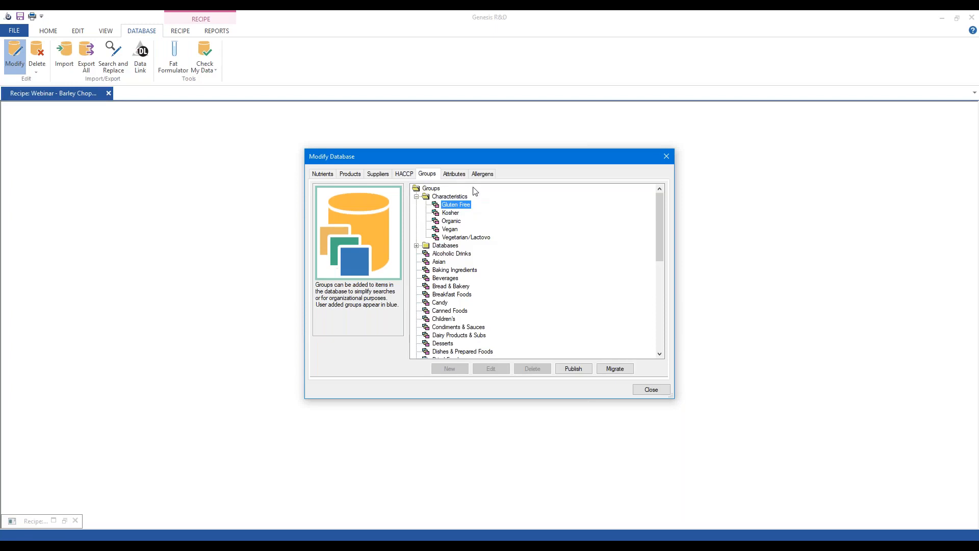
Step: Compare the attribute list with the groups and check the Migrate option for the Characteristics groups from Gluten Free to Vegan
{"action": "left_click", "coordinate": [454, 174]}
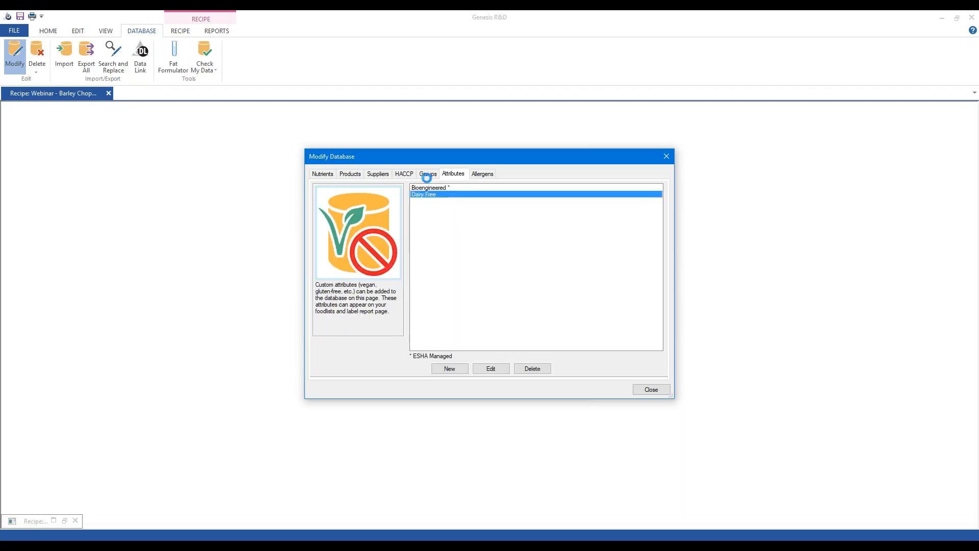
{"action": "left_click", "coordinate": [428, 174]}
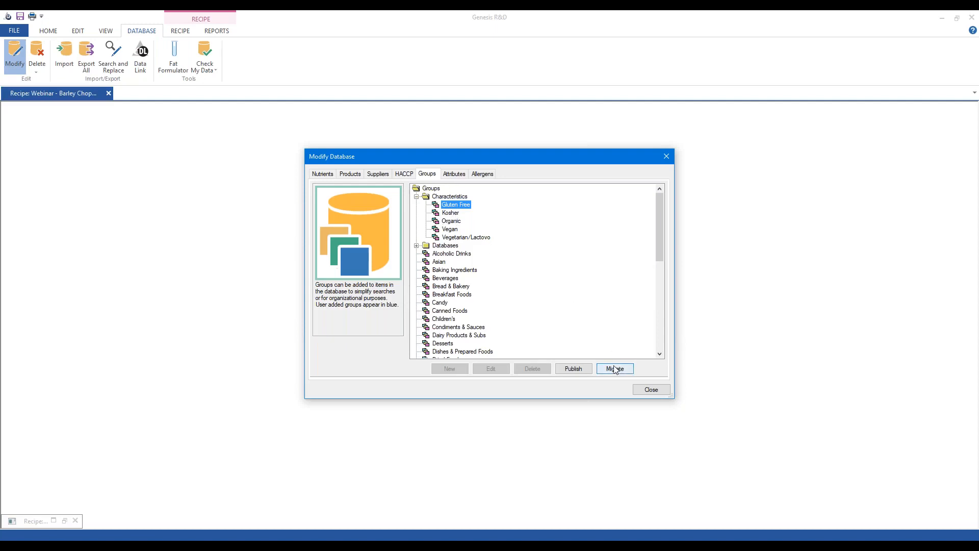
{"action": "key", "text": "Down"}
{"action": "key", "text": "Down"}
{"action": "key", "text": "Down"}
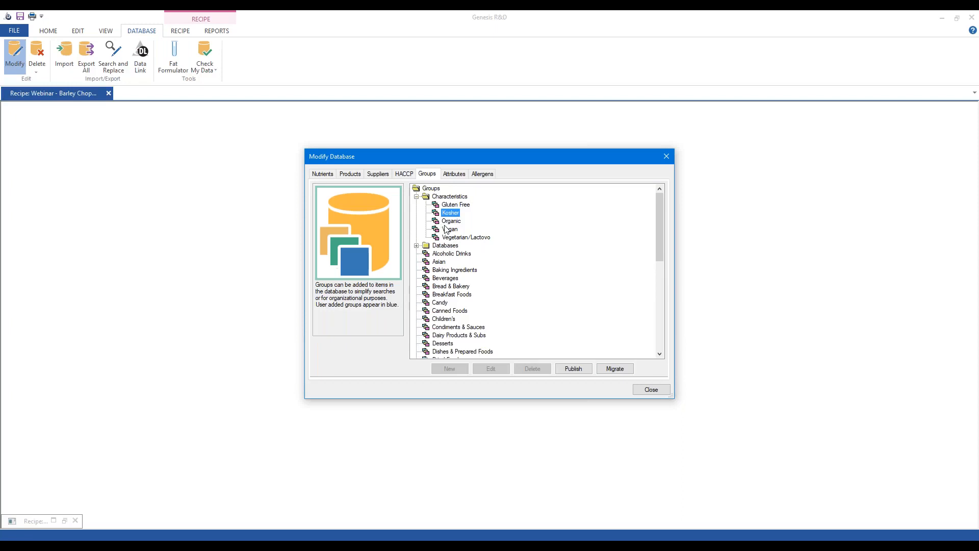
Step: Check whether Migrate is offered for the US Recipes, Webinar Canada and Condiments & Sauces groups
{"action": "left_click", "coordinate": [417, 245]}
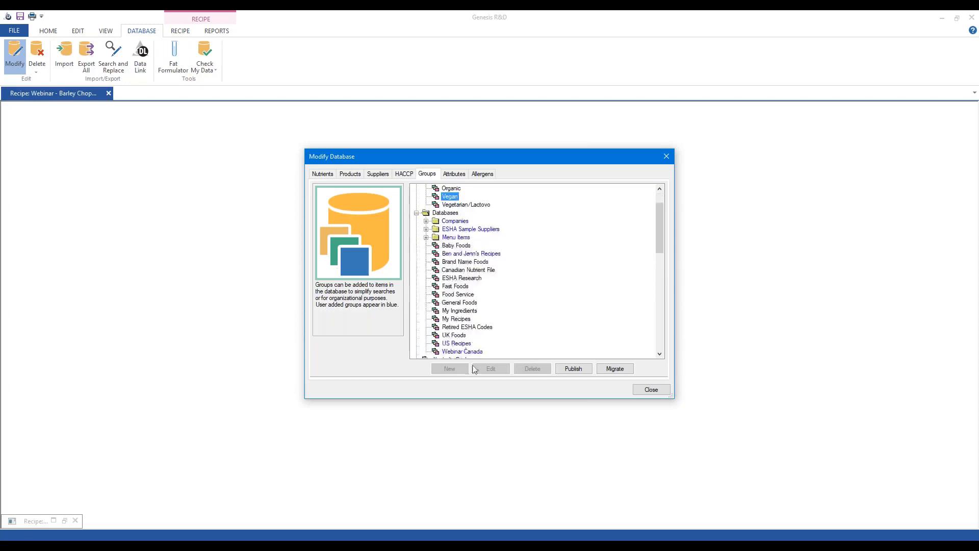
{"action": "left_click", "coordinate": [459, 343]}
{"action": "left_click", "coordinate": [452, 352]}
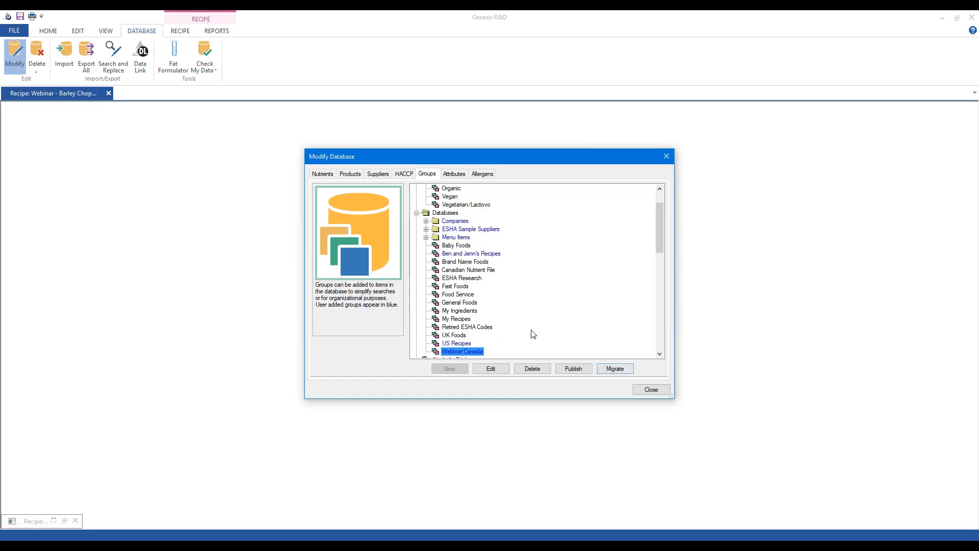
{"action": "left_click", "coordinate": [417, 213]}
{"action": "left_click", "coordinate": [459, 294]}
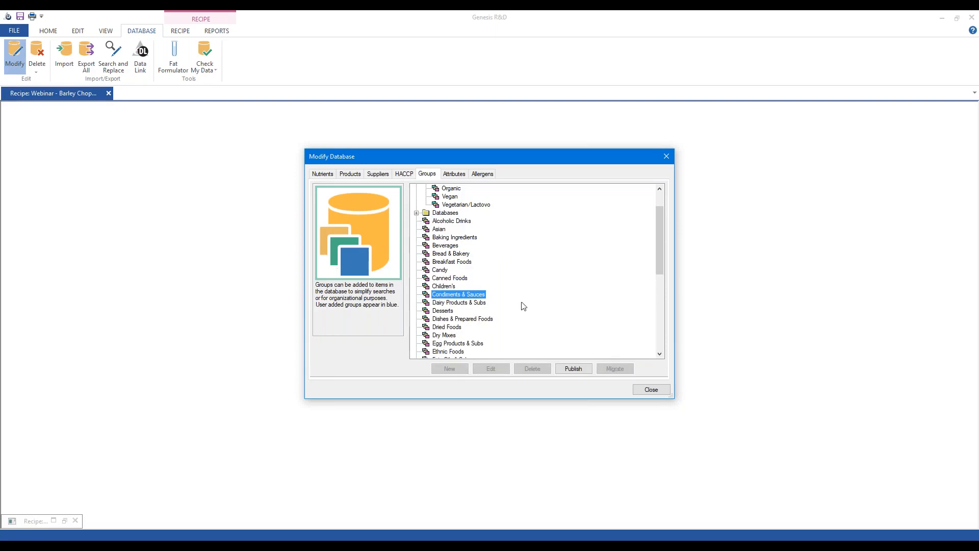
{"action": "scroll", "coordinate": [460, 260], "scroll_direction": "up", "scroll_amount": 2}
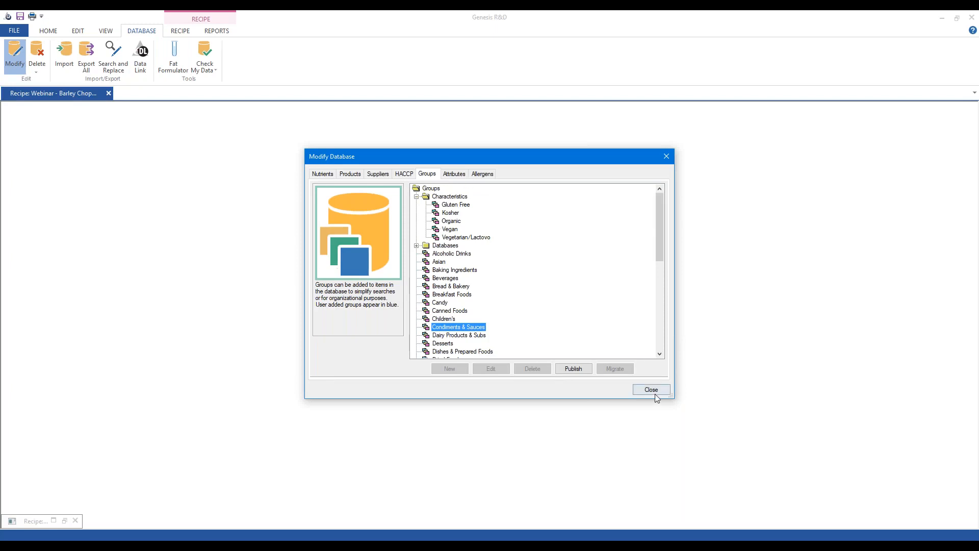
Step: Close the database modification dialog and restore the minimized Barley Chopped Salad recipe window
{"action": "left_click", "coordinate": [667, 158]}
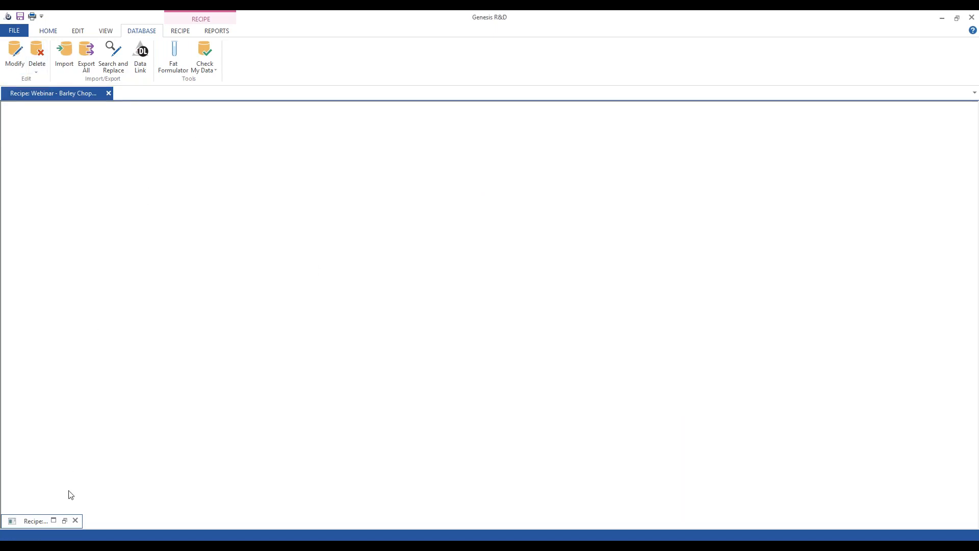
{"action": "left_click", "coordinate": [65, 520]}
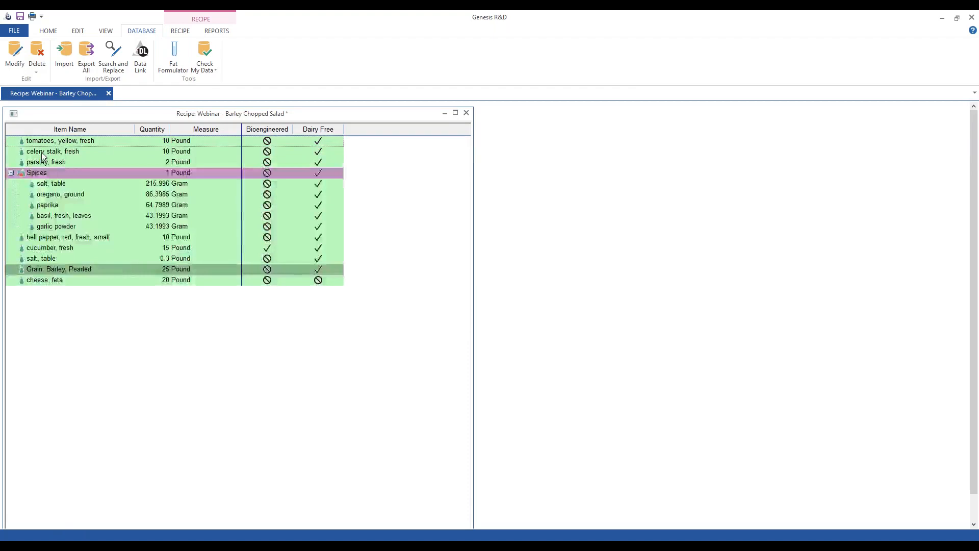
Step: Open the celery stalk, fresh ingredient from the recipe, minimize the recipe window, and view the ingredient's Bioengineered and Dairy Free attributes
{"action": "right_click", "coordinate": [43, 155]}
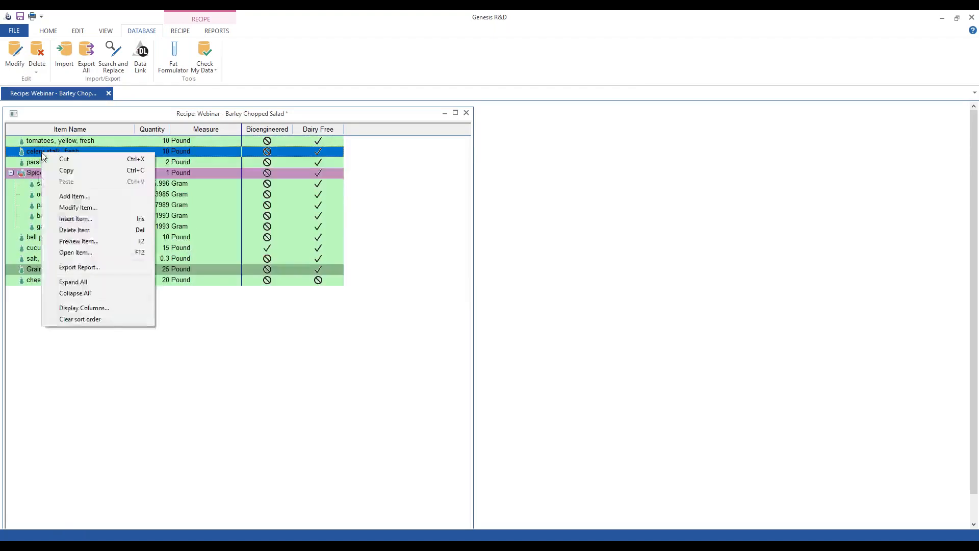
{"action": "left_click", "coordinate": [78, 258]}
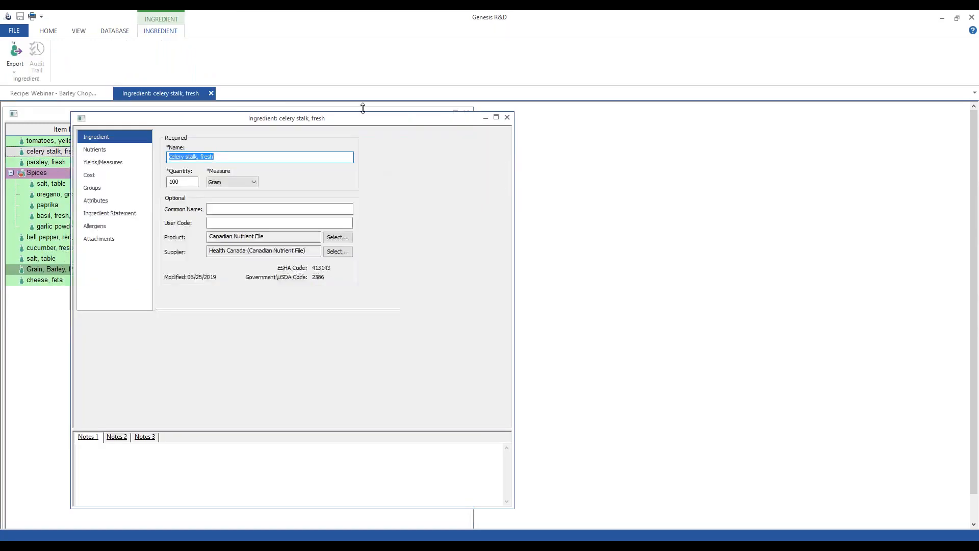
{"action": "left_click", "coordinate": [444, 109]}
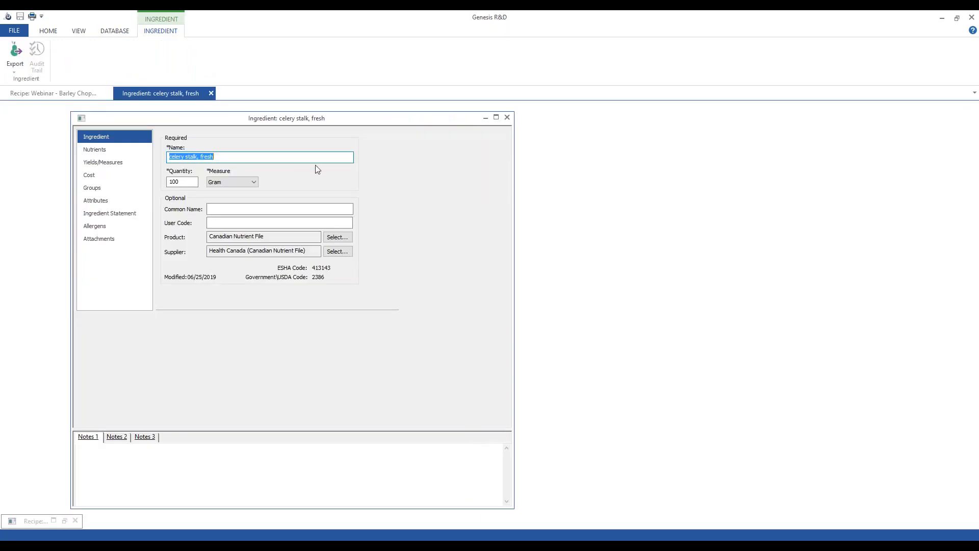
{"action": "left_click", "coordinate": [110, 201]}
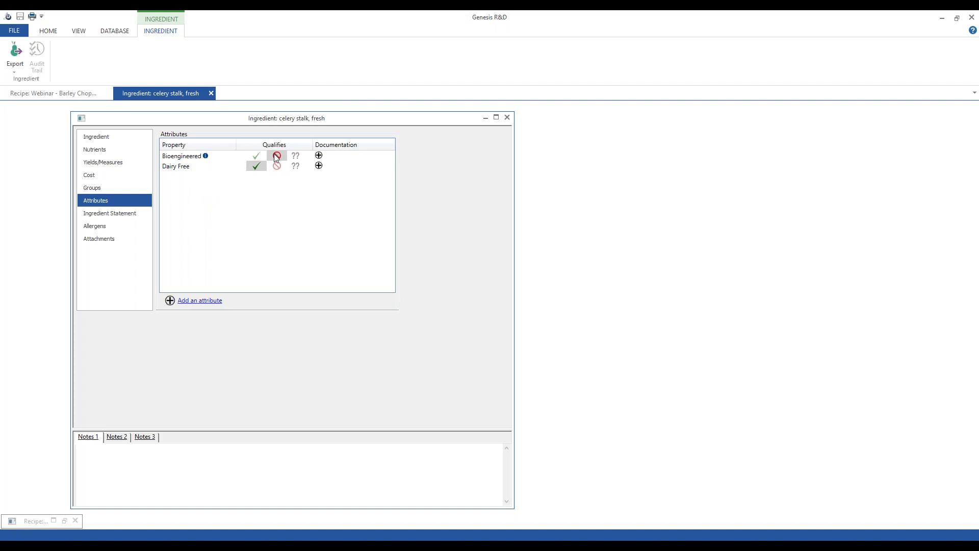
{"action": "left_click", "coordinate": [256, 167]}
Step: Check the celery stalk's attachments, slightly enlarge the ingredient window, and return to its attributes
{"action": "left_click", "coordinate": [109, 243]}
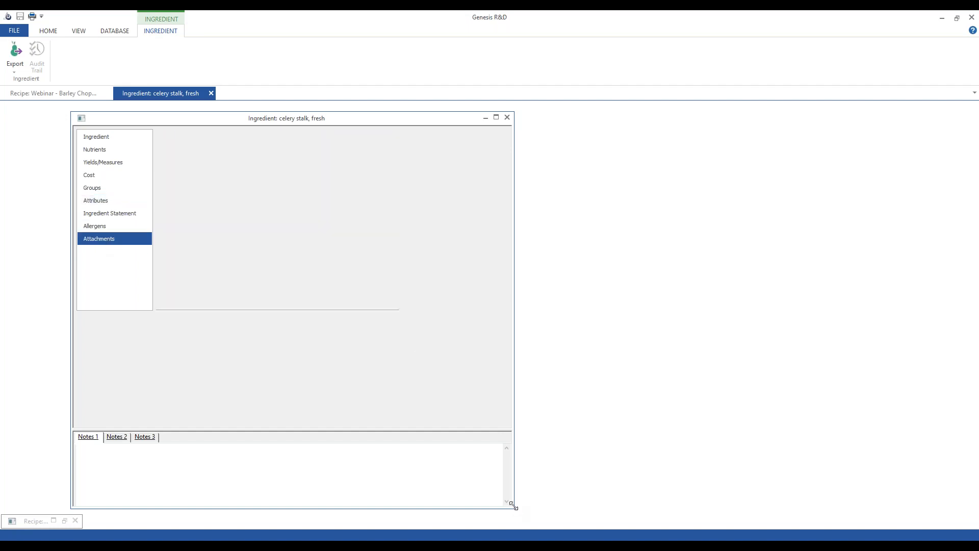
{"action": "left_click_drag", "start_coordinate": [513, 508], "coordinate": [516, 512]}
{"action": "left_click", "coordinate": [98, 203]}
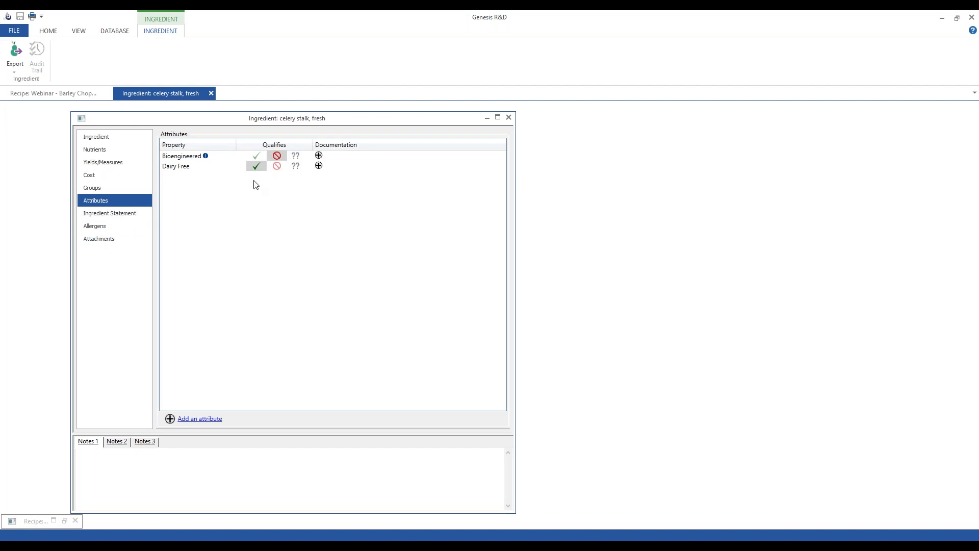
Step: Add Projects.xlsx from the Desktop as documentation for the celery stalk's Bioengineered attribute
{"action": "left_click", "coordinate": [319, 156]}
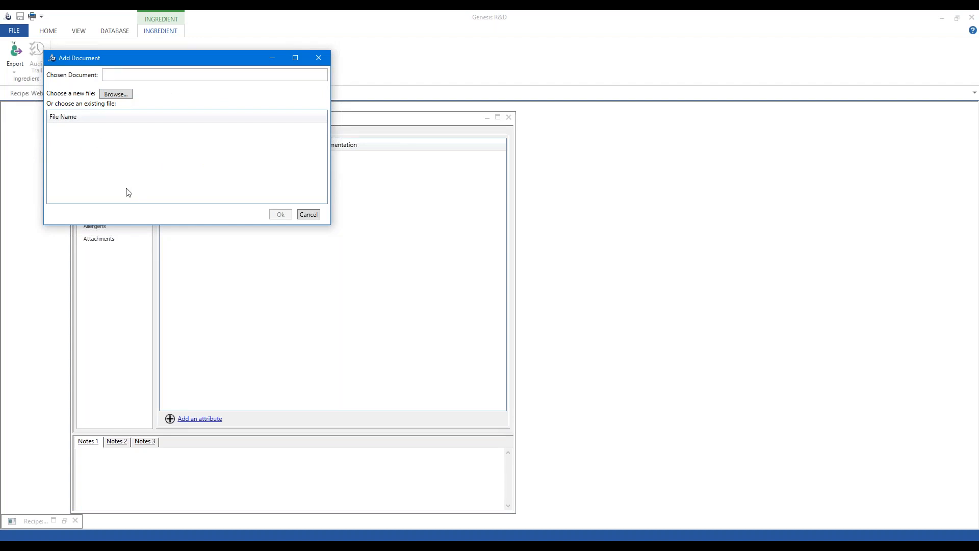
{"action": "left_click", "coordinate": [113, 95]}
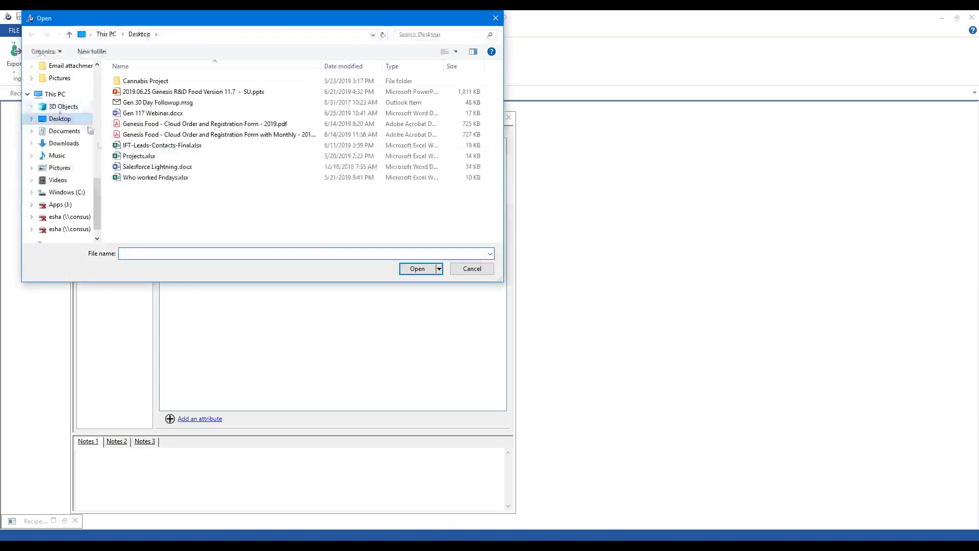
{"action": "left_click", "coordinate": [138, 157]}
{"action": "double_click", "coordinate": [139, 157]}
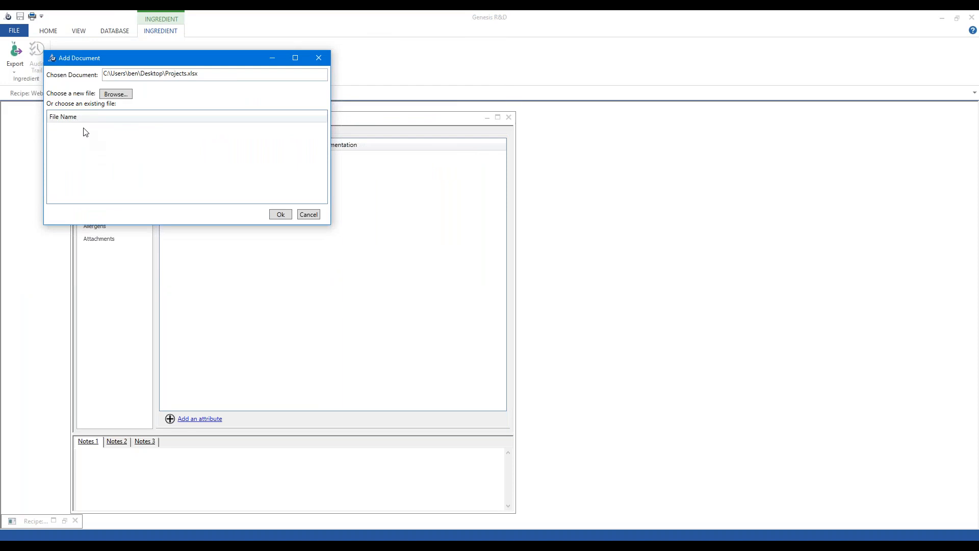
{"action": "left_click", "coordinate": [280, 214]}
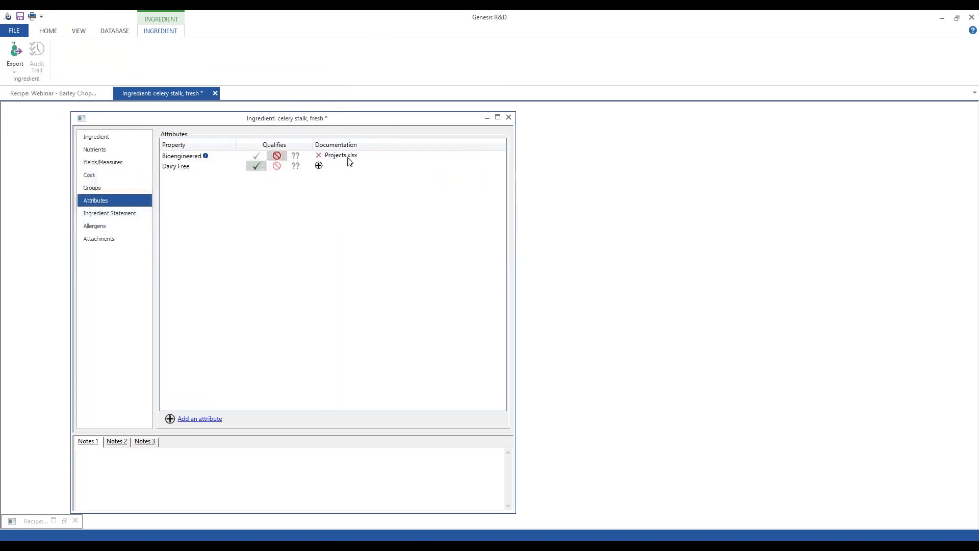
Step: Look for Projects.xlsx among the celery stalk's attachments and return to its attributes
{"action": "left_click", "coordinate": [113, 239]}
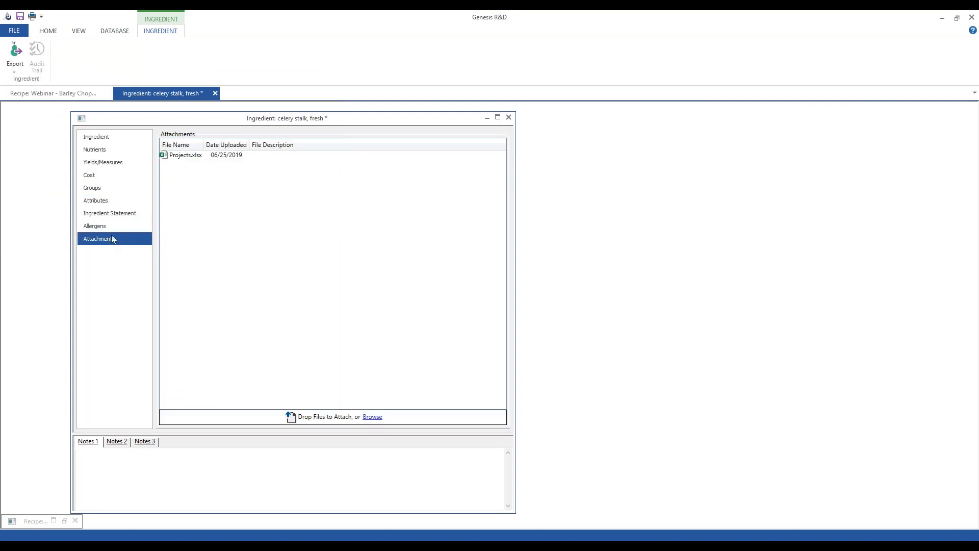
{"action": "left_click", "coordinate": [193, 157]}
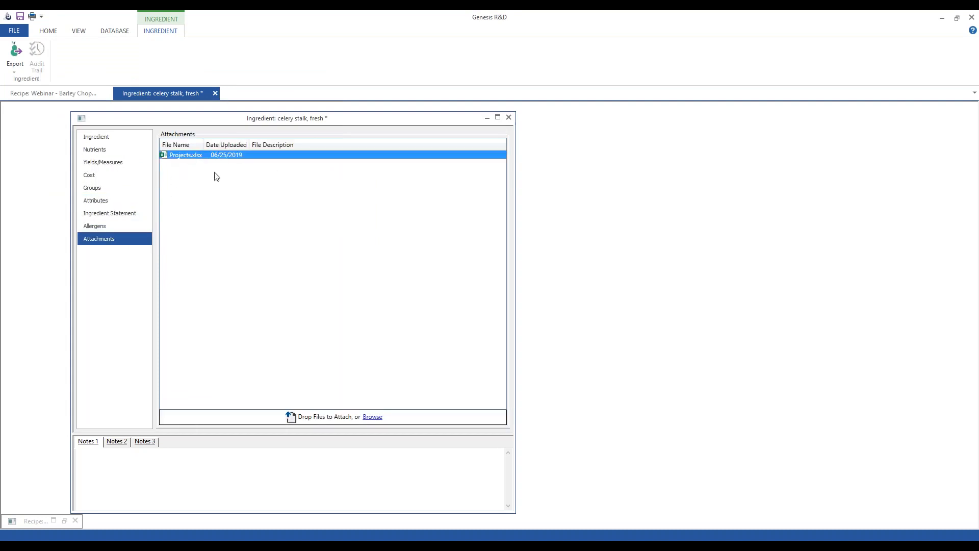
{"action": "left_click", "coordinate": [101, 202]}
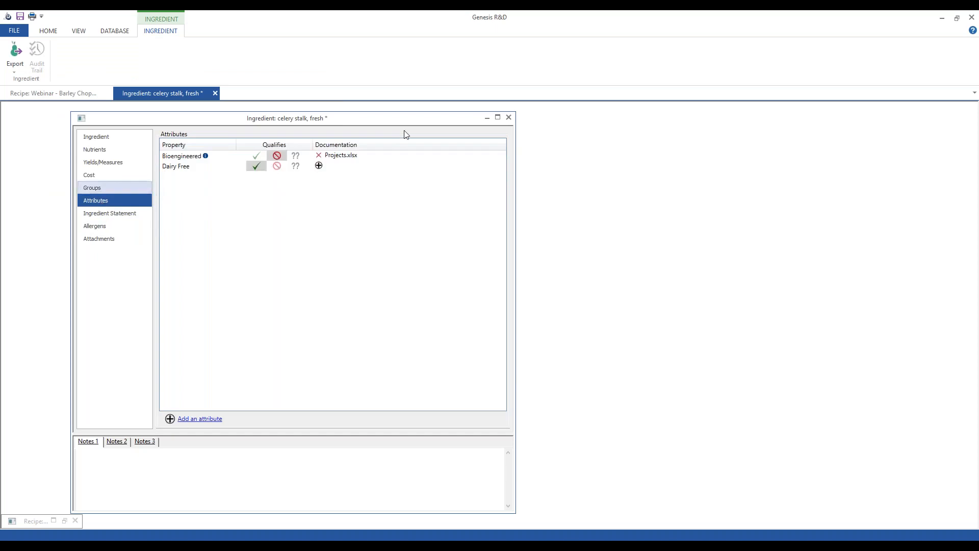
Step: Save and close the celery stalk ingredient, and restore the Barley Chopped Salad recipe window with its summary header expanded
{"action": "left_click", "coordinate": [509, 118]}
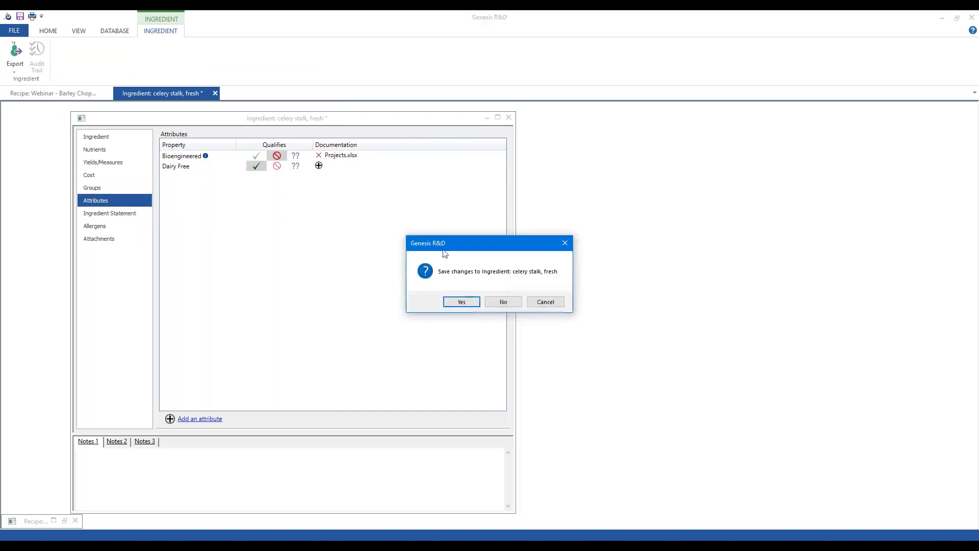
{"action": "left_click", "coordinate": [460, 301]}
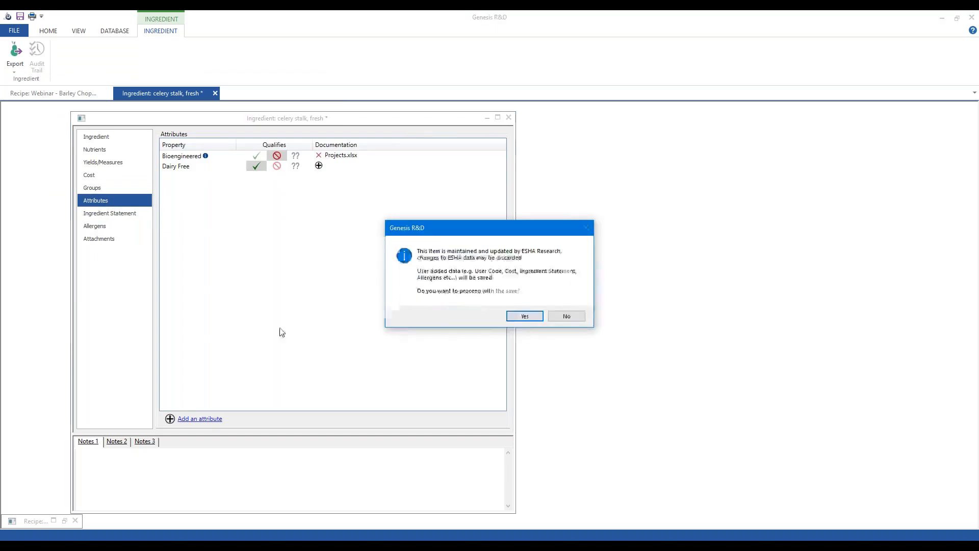
{"action": "left_click", "coordinate": [524, 316]}
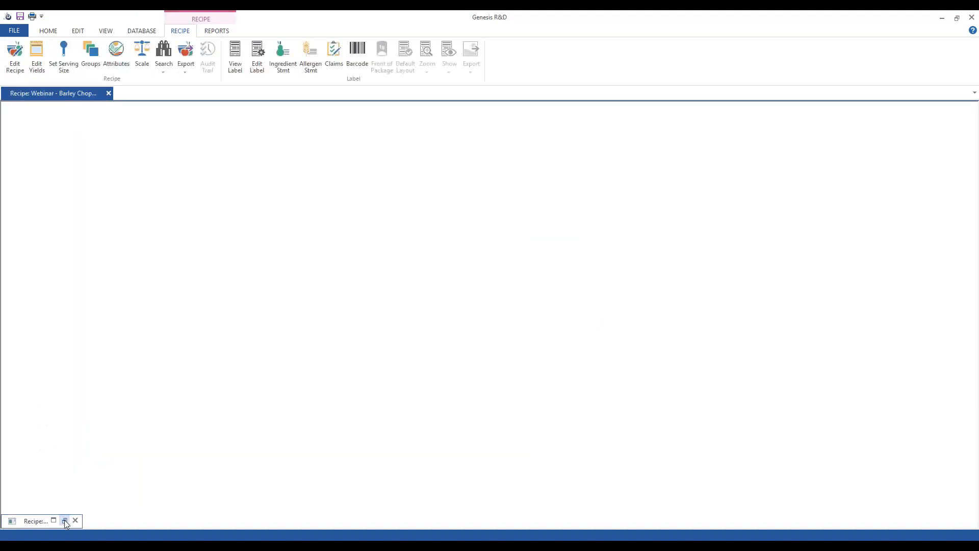
{"action": "left_click", "coordinate": [64, 520]}
{"action": "left_click_drag", "start_coordinate": [290, 121], "coordinate": [282, 166]}
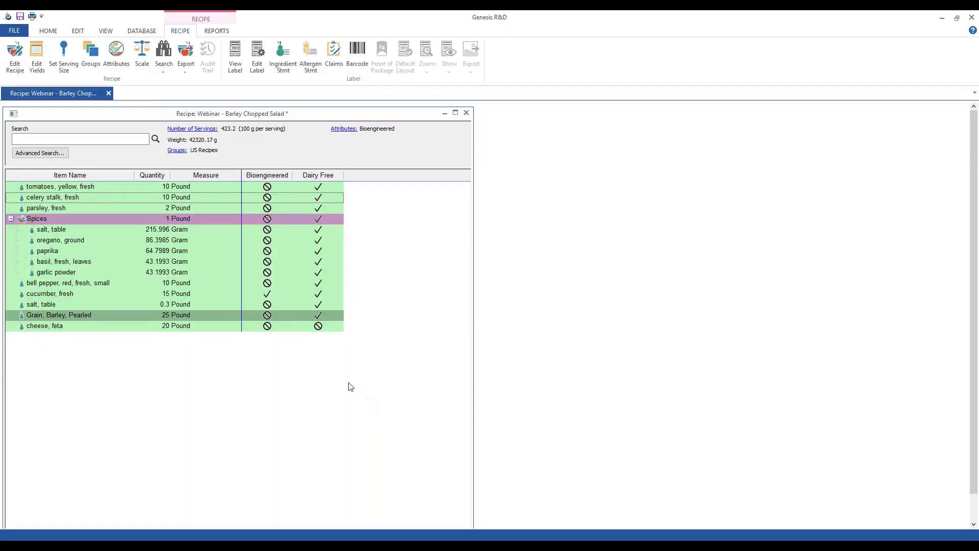
Step: Review the display column choices for the recipe's ingredient list, keeping Attributes enabled, and accept them
{"action": "right_click", "coordinate": [305, 371]}
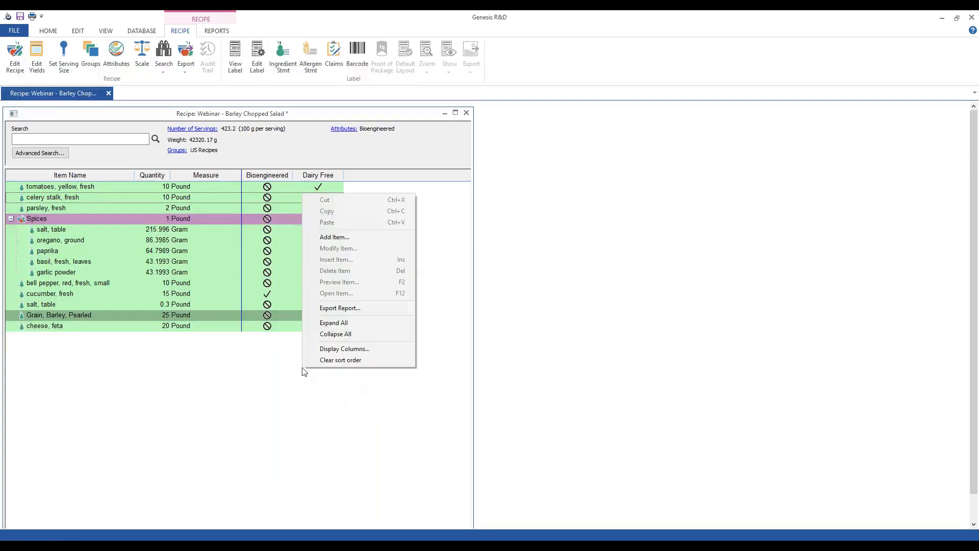
{"action": "left_click", "coordinate": [240, 373]}
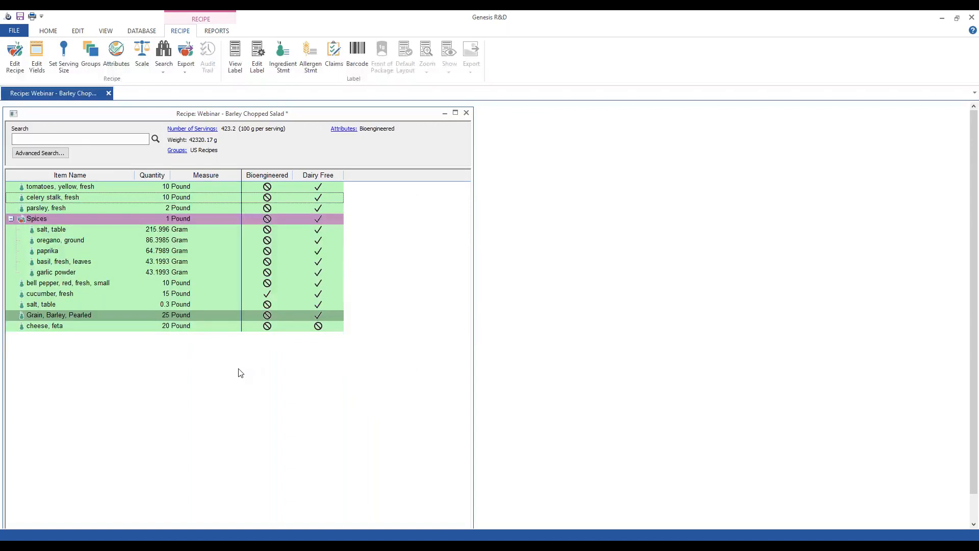
{"action": "right_click", "coordinate": [352, 358]}
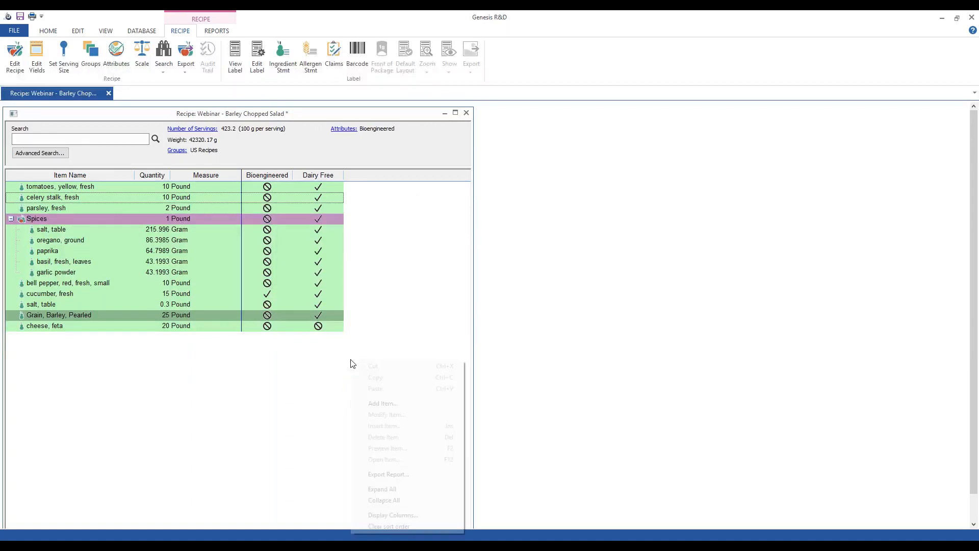
{"action": "left_click", "coordinate": [393, 514]}
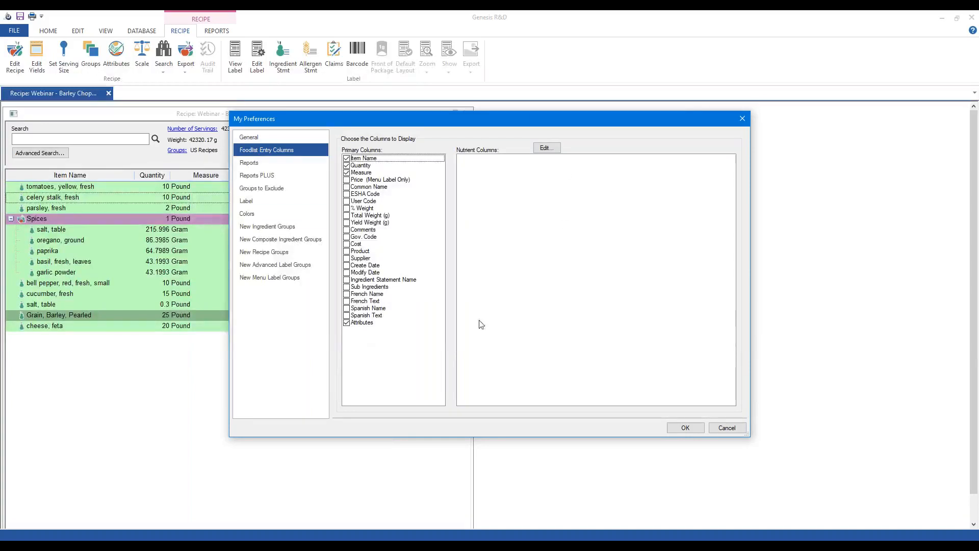
{"action": "left_click", "coordinate": [683, 428]}
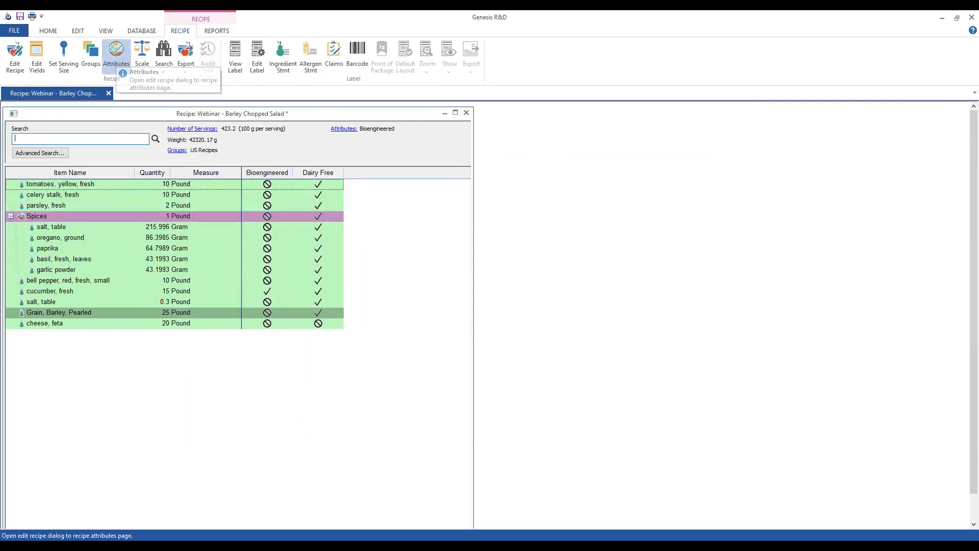
Step: Open the recipe's attributes, override Bioengineered as not qualifying, and clear that override
{"action": "left_click", "coordinate": [116, 56]}
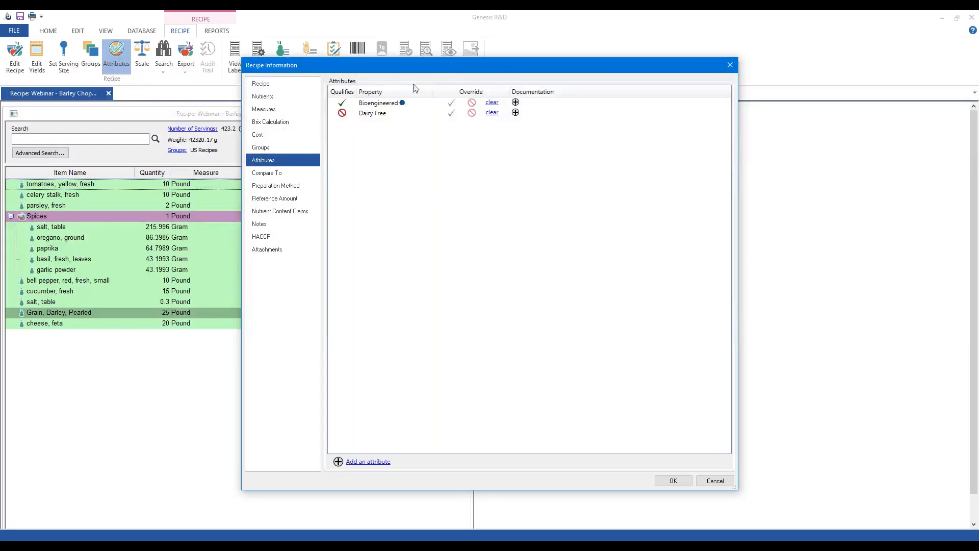
{"action": "left_click_drag", "start_coordinate": [462, 68], "coordinate": [633, 64]}
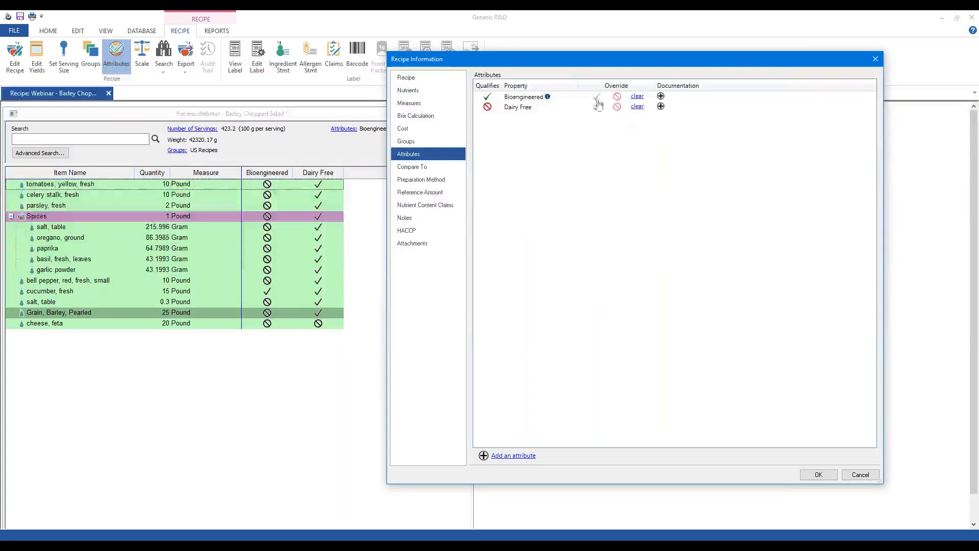
{"action": "left_click", "coordinate": [617, 96]}
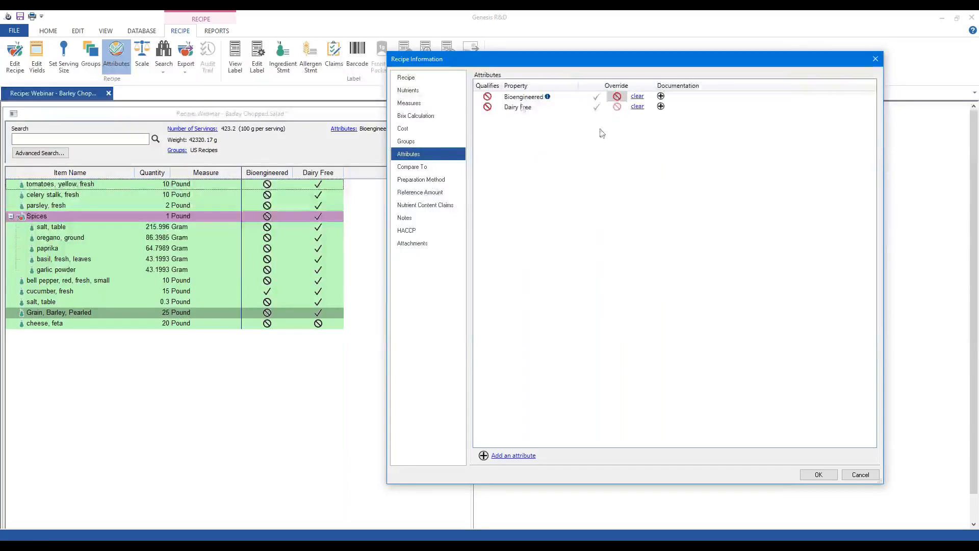
{"action": "left_click", "coordinate": [636, 97]}
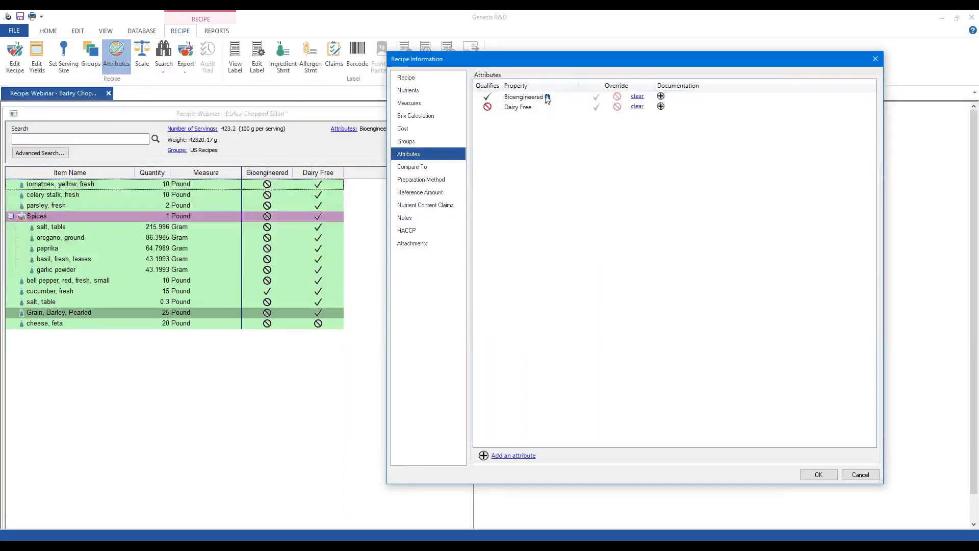
Step: Check how documentation is added to the recipe's Bioengineered attribute, and cancel out of the recipe information
{"action": "mouse_move", "coordinate": [548, 98]}
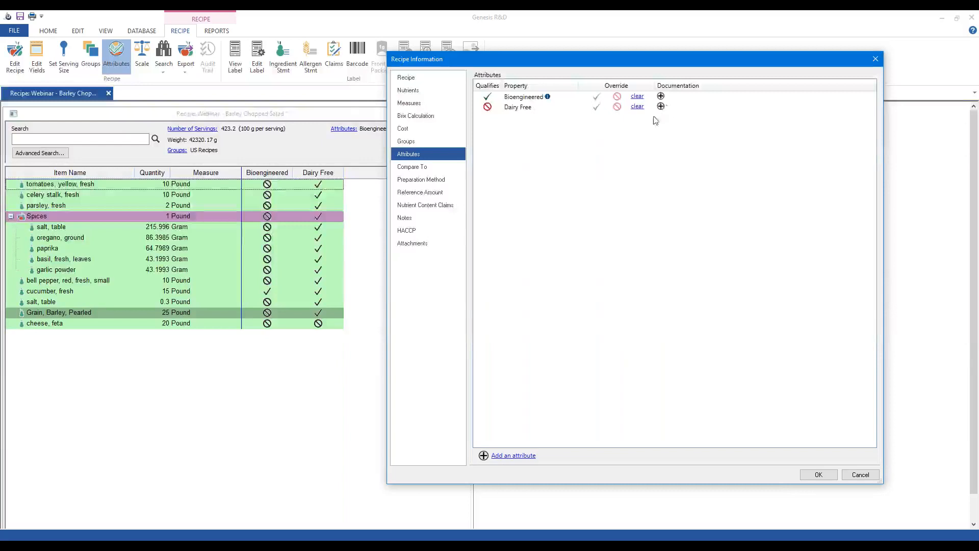
{"action": "left_click", "coordinate": [660, 97]}
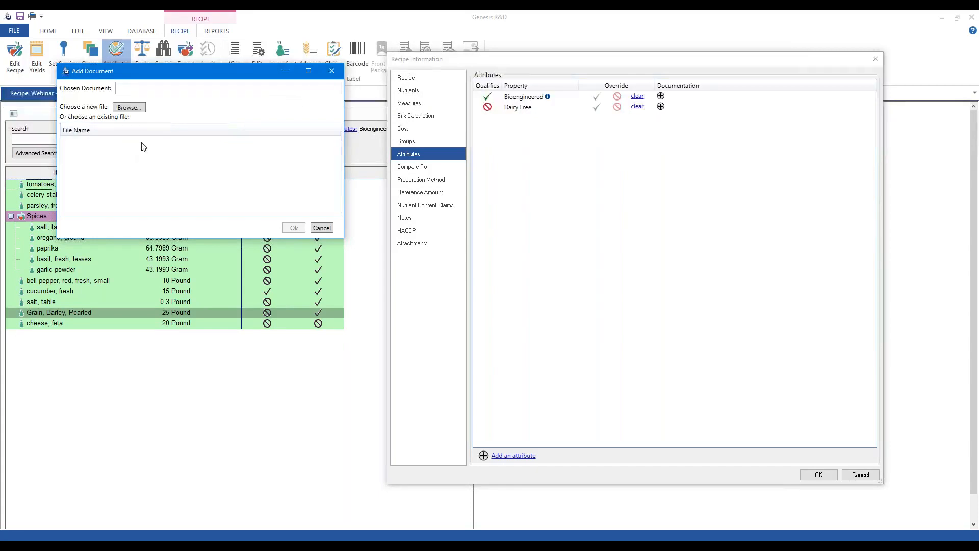
{"action": "left_click", "coordinate": [332, 71]}
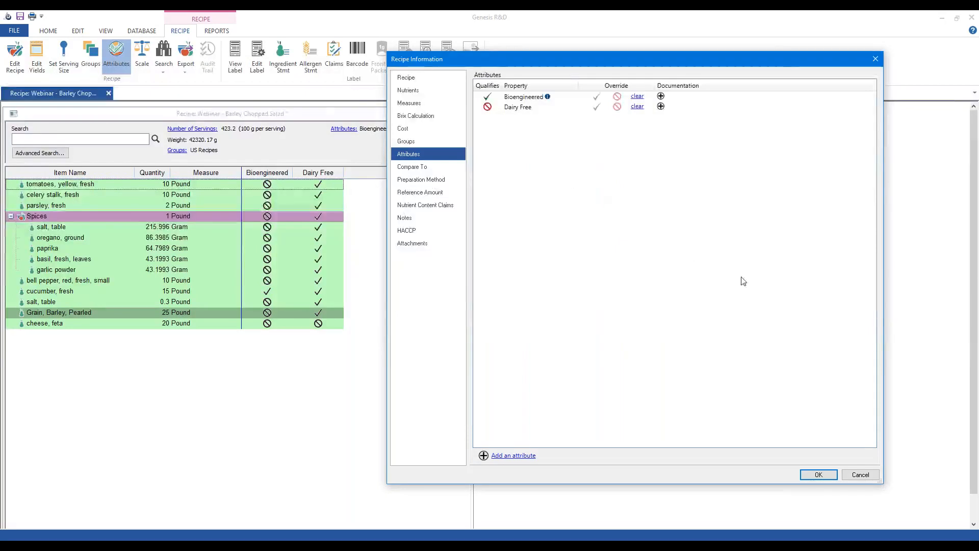
{"action": "left_click", "coordinate": [860, 475]}
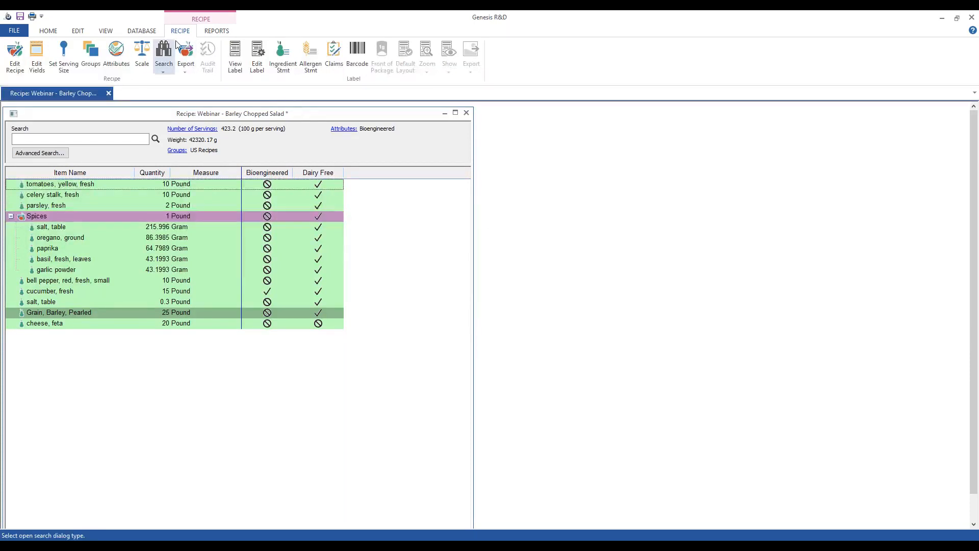
Step: Inspect the text export's save locations and report sections down to Attributes, and cancel the export
{"action": "left_click", "coordinate": [218, 31]}
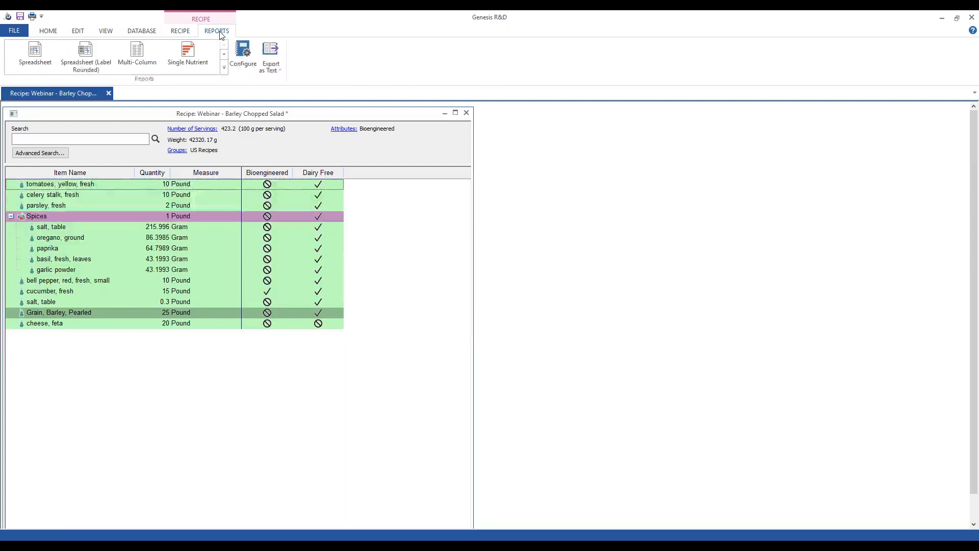
{"action": "left_click", "coordinate": [276, 71]}
{"action": "left_click", "coordinate": [286, 81]}
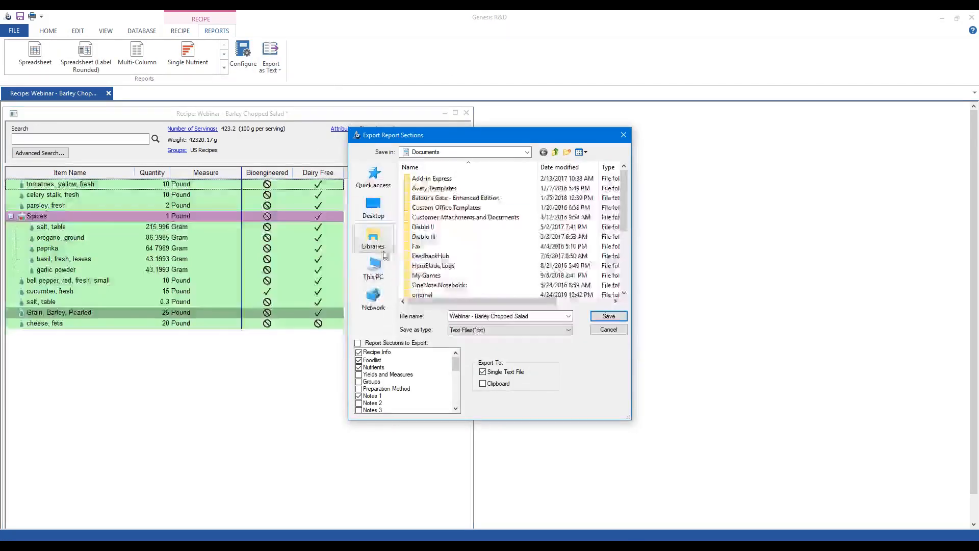
{"action": "left_click", "coordinate": [376, 269]}
{"action": "left_click", "coordinate": [374, 238]}
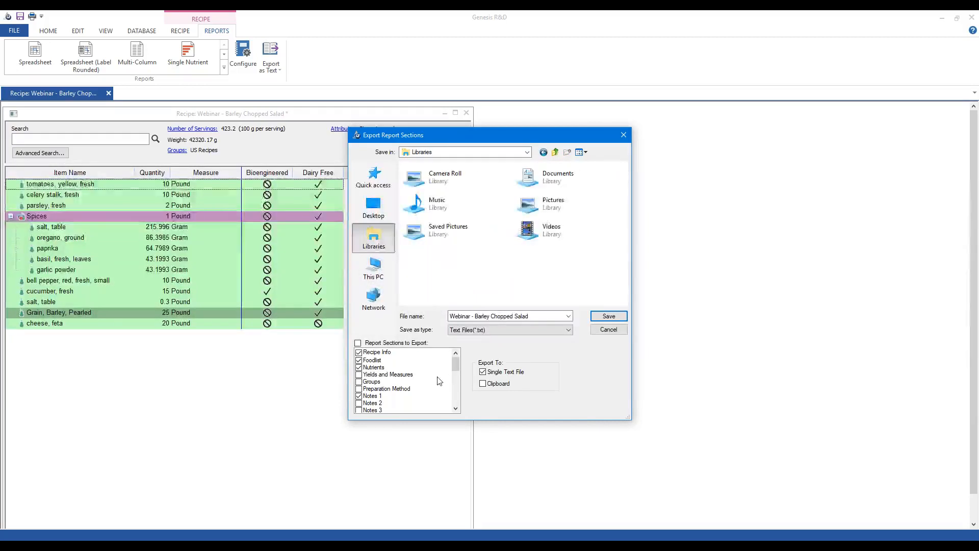
{"action": "left_click", "coordinate": [457, 407]}
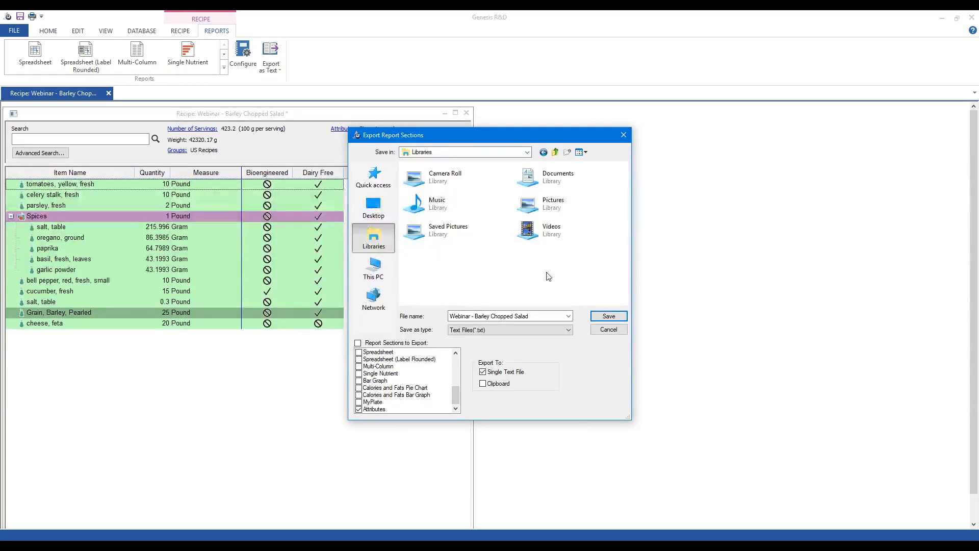
{"action": "left_click", "coordinate": [610, 330]}
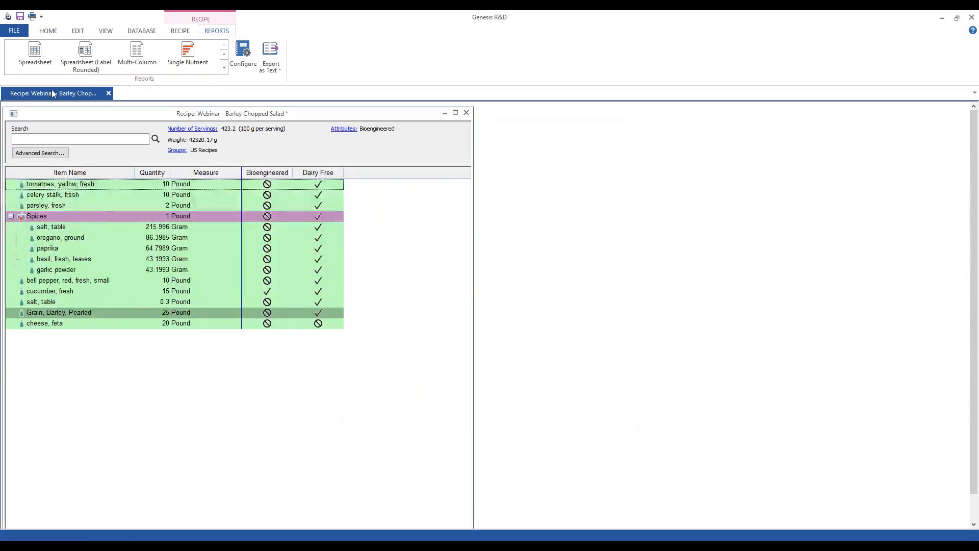
{"action": "left_click", "coordinate": [15, 31]}
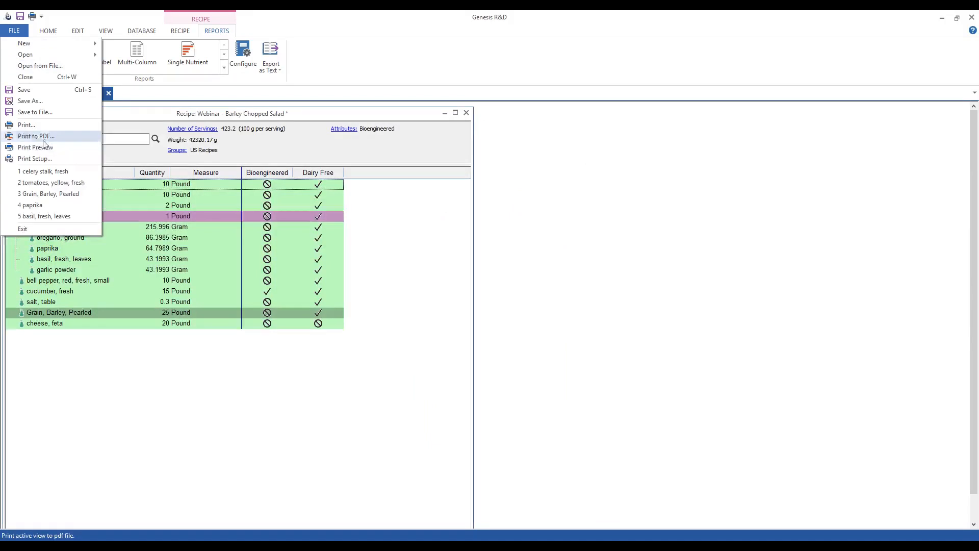
{"action": "left_click", "coordinate": [281, 456]}
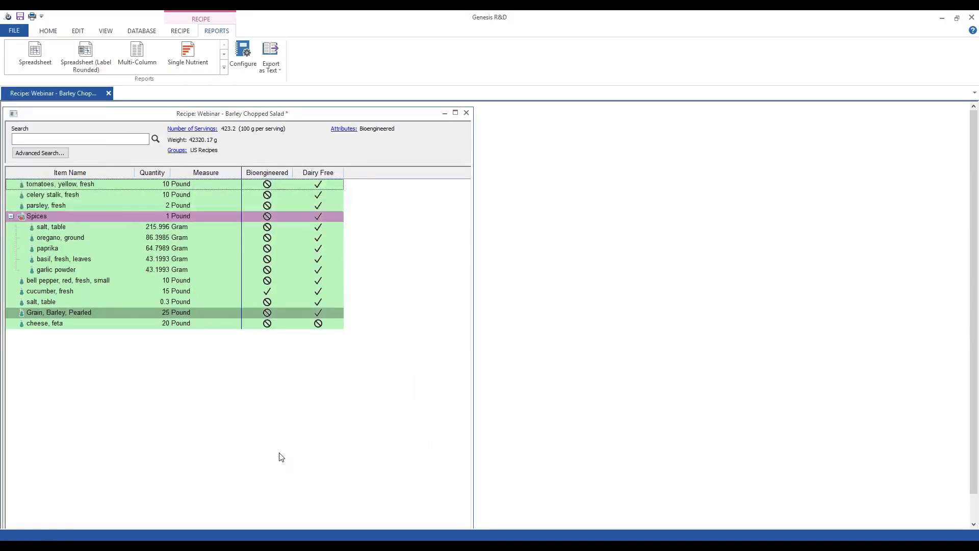
Step: Show the recipe's label and set its regulation to U.S. in the label settings
{"action": "left_click", "coordinate": [180, 30]}
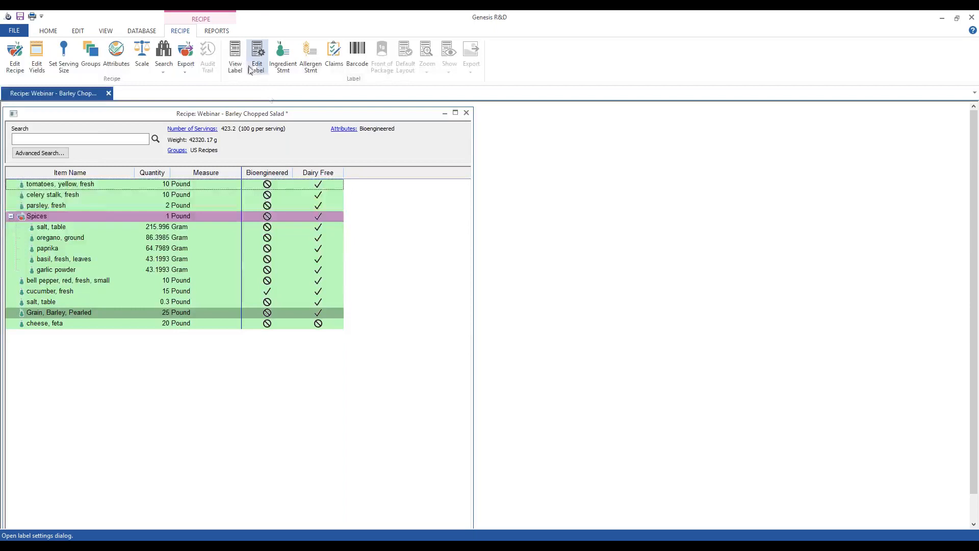
{"action": "left_click", "coordinate": [235, 57]}
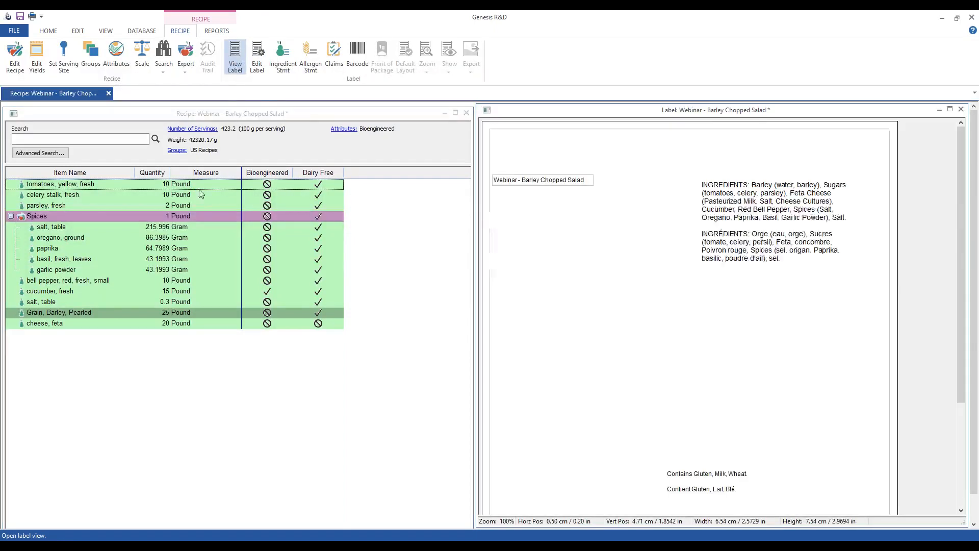
{"action": "left_click", "coordinate": [257, 58]}
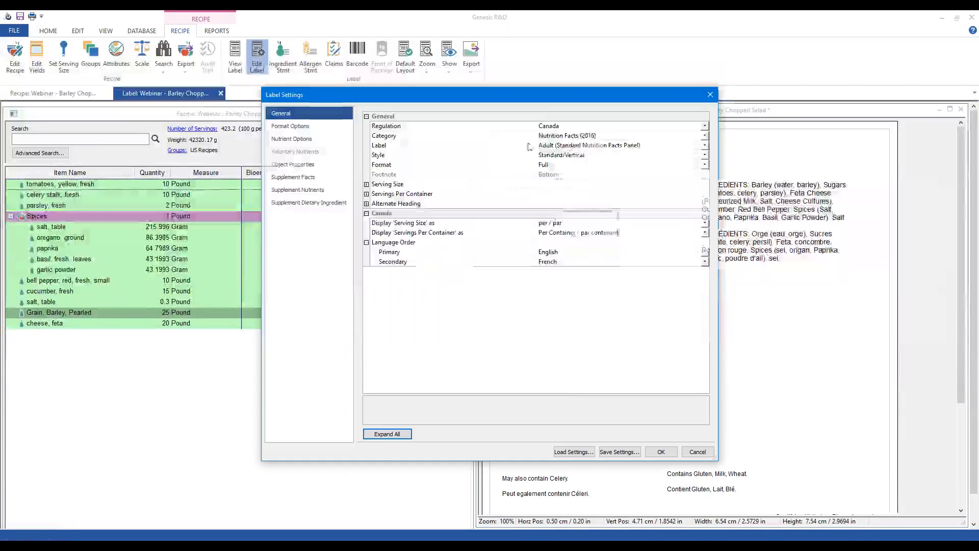
{"action": "left_click", "coordinate": [591, 126]}
{"action": "left_click", "coordinate": [569, 137]}
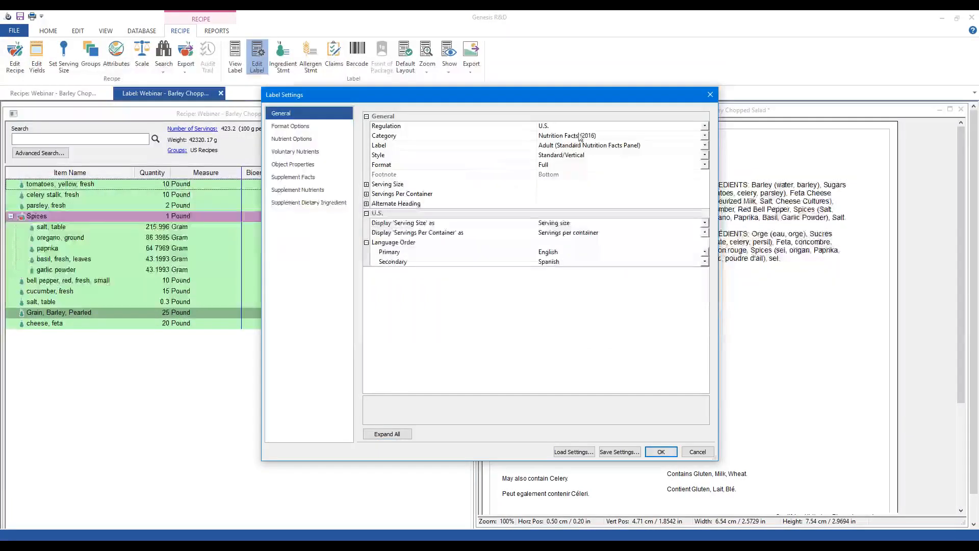
Step: Review the label's Attributes properties for qualifying text and the Bioengineered symbol and text, and accept the label settings
{"action": "left_click", "coordinate": [288, 166]}
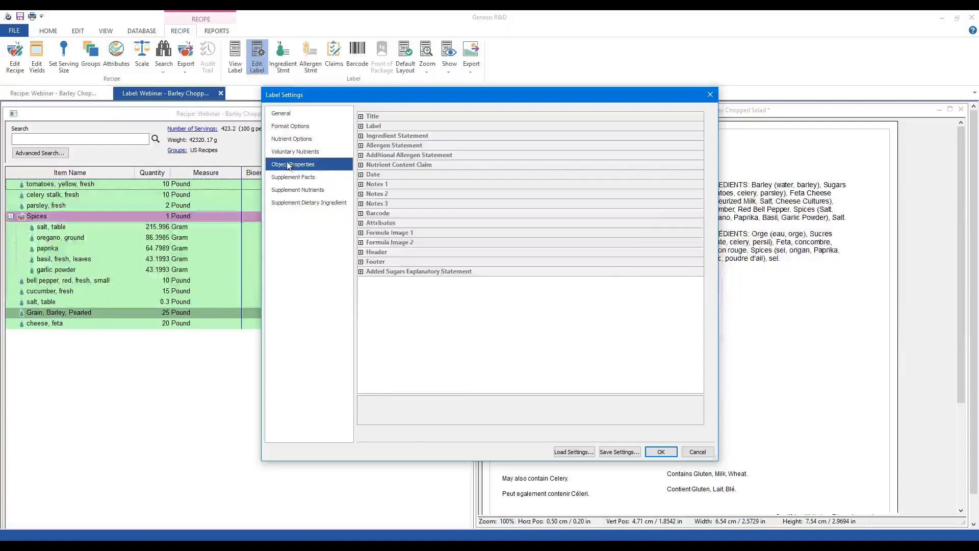
{"action": "left_click", "coordinate": [361, 222]}
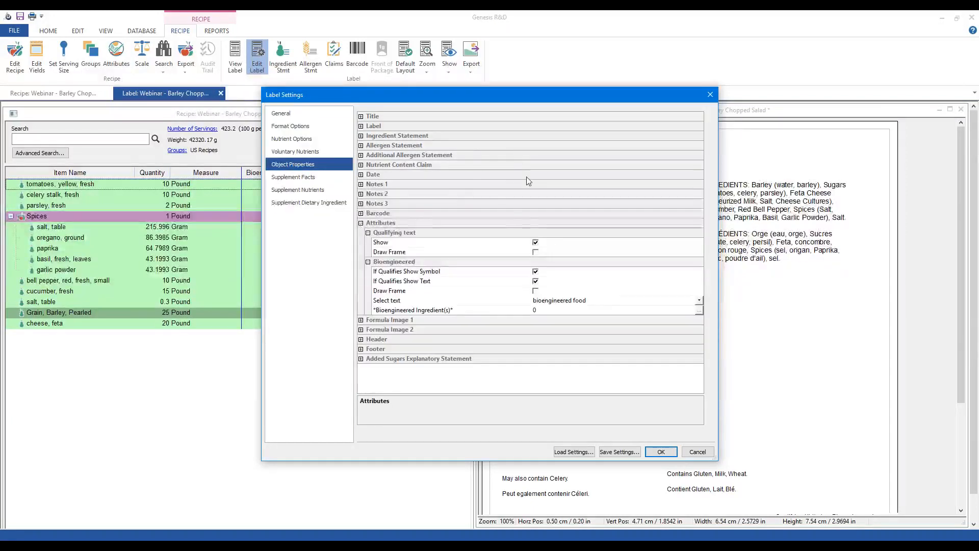
{"action": "left_click", "coordinate": [409, 243]}
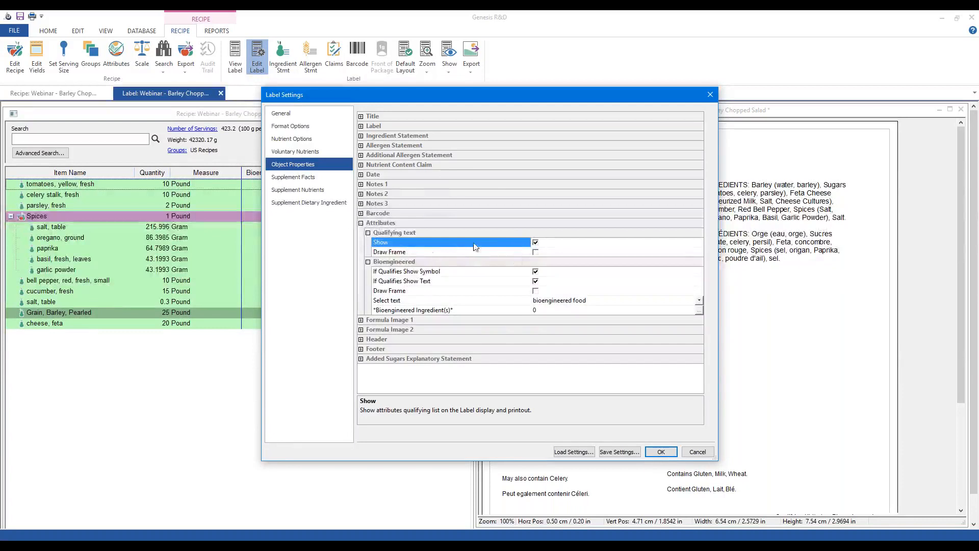
{"action": "left_click", "coordinate": [445, 252]}
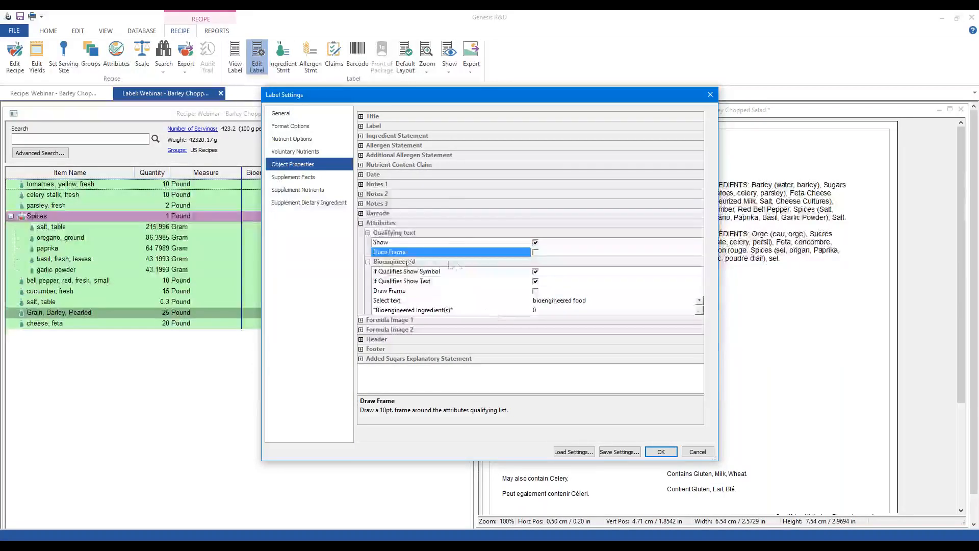
{"action": "left_click", "coordinate": [419, 272]}
{"action": "left_click", "coordinate": [426, 281]}
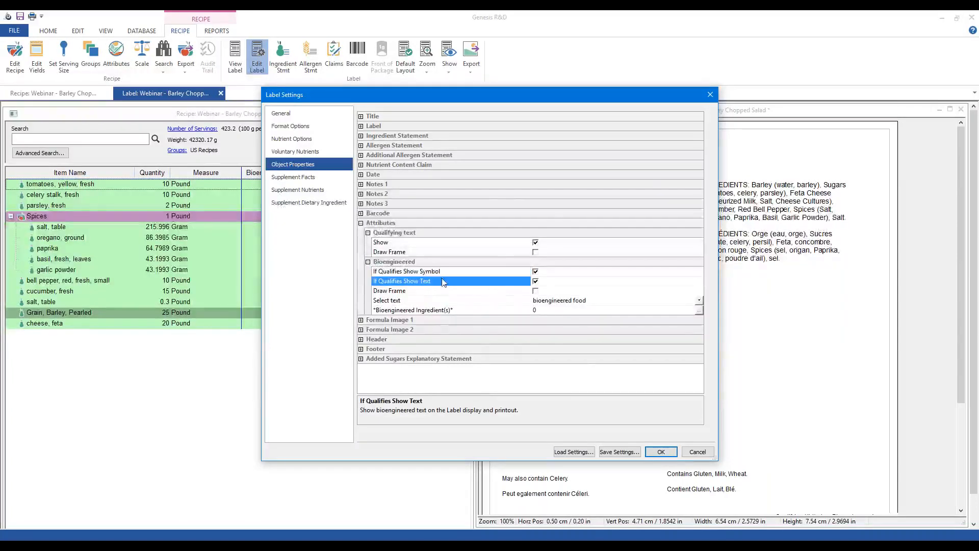
{"action": "left_click", "coordinate": [659, 452]}
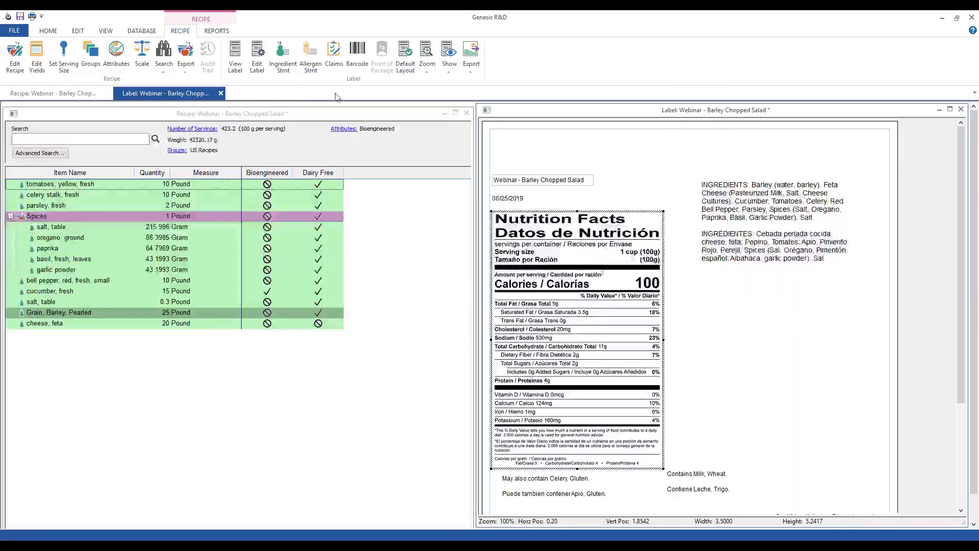
Step: Turn off Show Bilingual in the label's format options and apply the change
{"action": "left_click", "coordinate": [257, 57]}
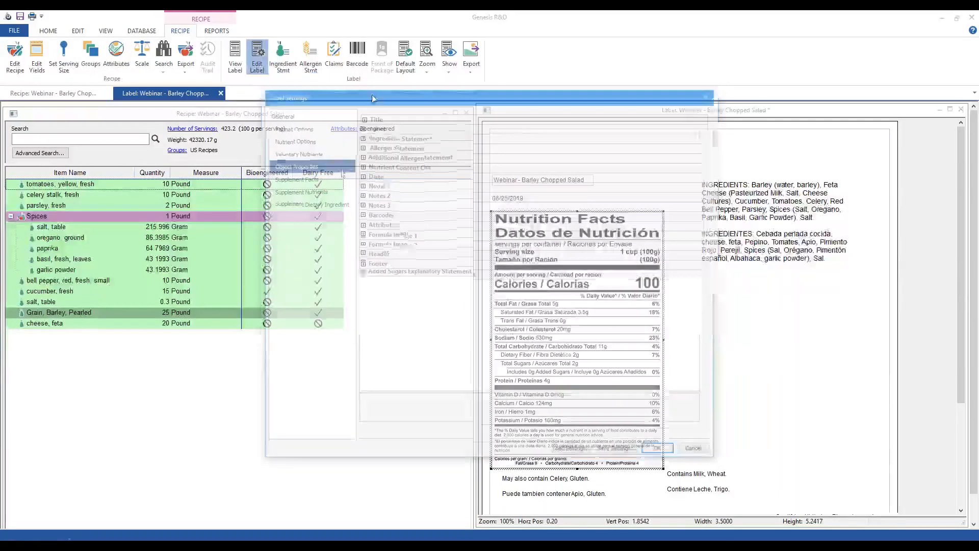
{"action": "left_click", "coordinate": [291, 126]}
{"action": "left_click", "coordinate": [391, 145]}
{"action": "left_click", "coordinate": [627, 146]}
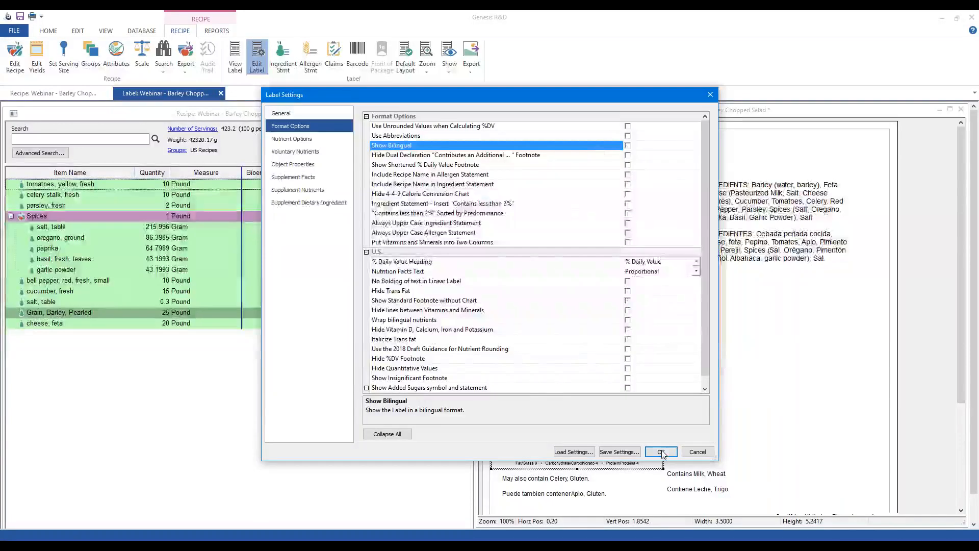
{"action": "left_click", "coordinate": [660, 452]}
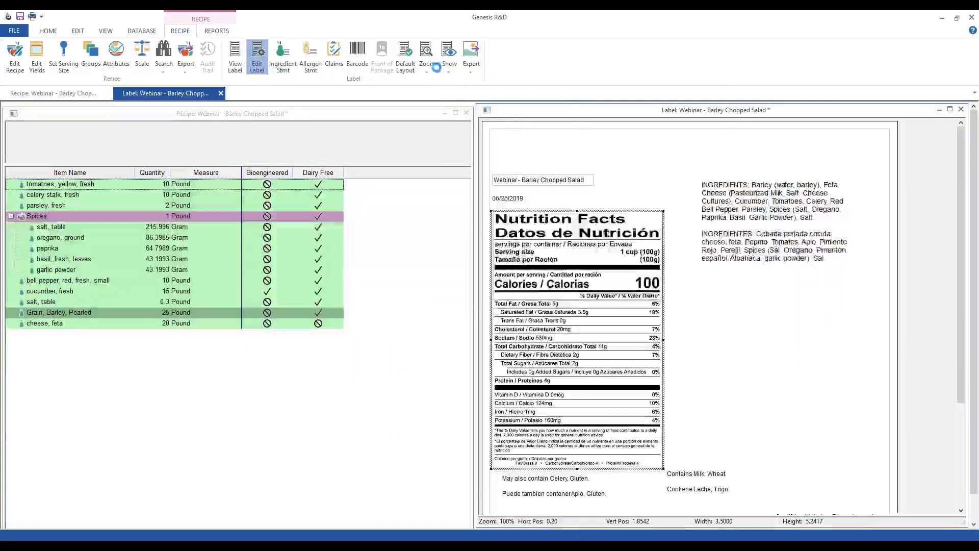
Step: Check which label objects are shown, and move the qualifying attributes text, Bioengineered symbol and bioengineered food text beside the Nutrition Facts panel
{"action": "left_click", "coordinate": [449, 60]}
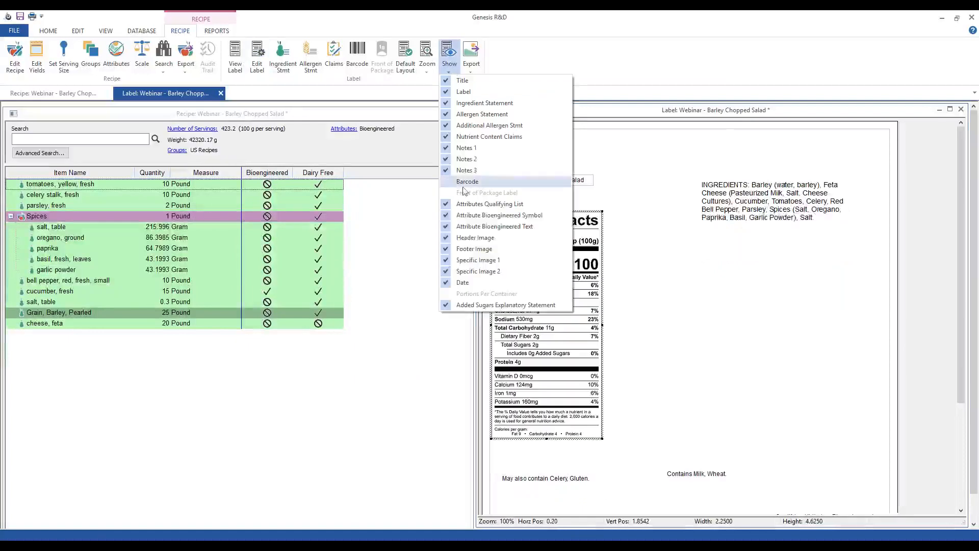
{"action": "left_click", "coordinate": [785, 310]}
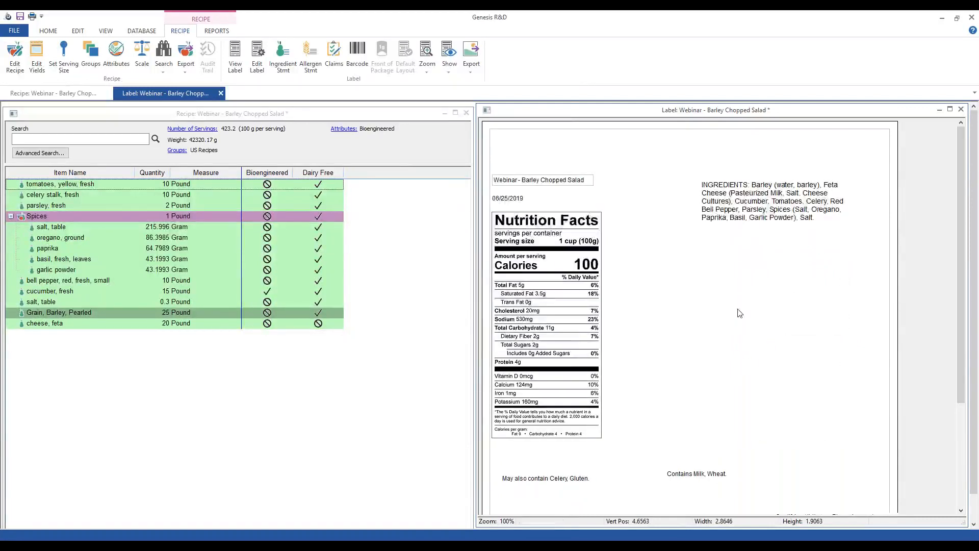
{"action": "left_click_drag", "start_coordinate": [962, 335], "coordinate": [960, 410]}
{"action": "left_click_drag", "start_coordinate": [802, 439], "coordinate": [647, 244]}
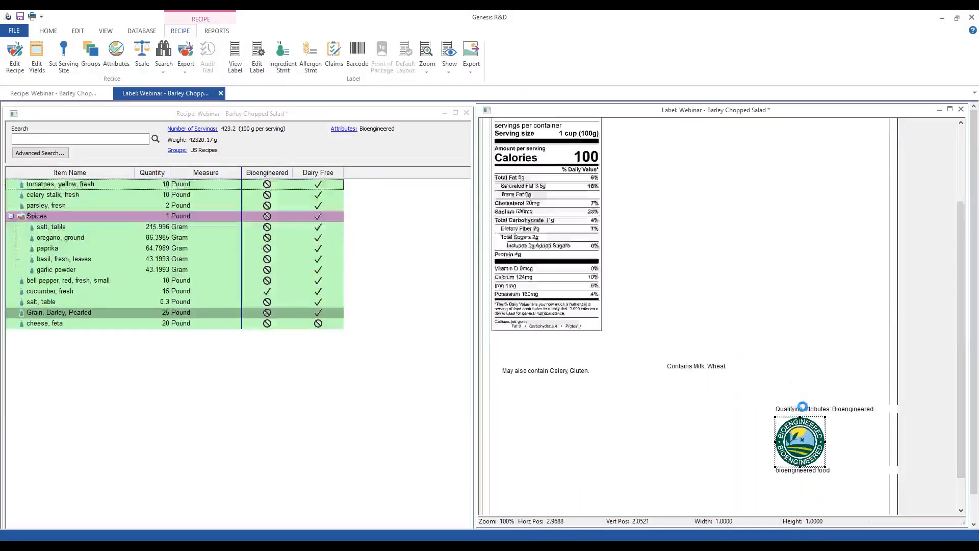
{"action": "left_click_drag", "start_coordinate": [800, 418], "coordinate": [635, 198]}
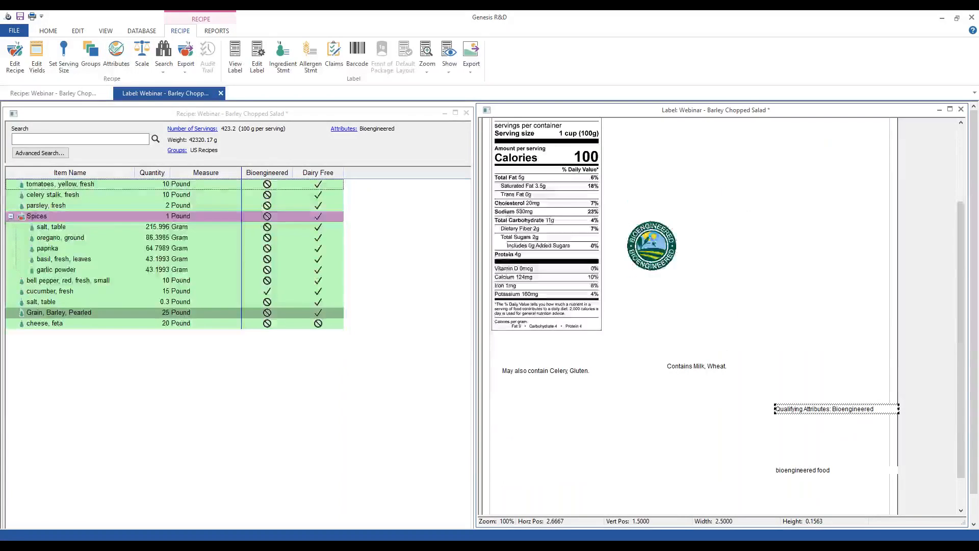
{"action": "left_click", "coordinate": [793, 471]}
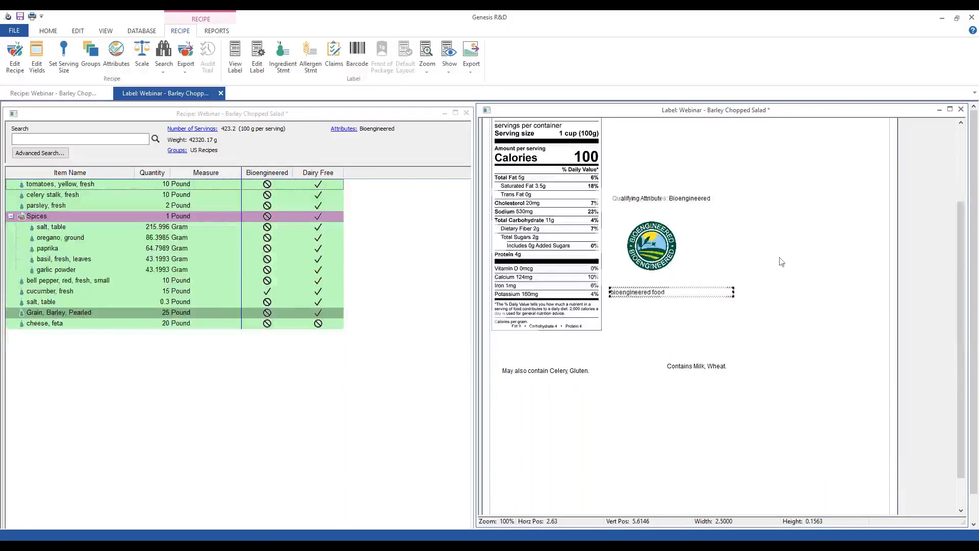
{"action": "scroll", "coordinate": [917, 270], "scroll_direction": "up", "scroll_amount": 3}
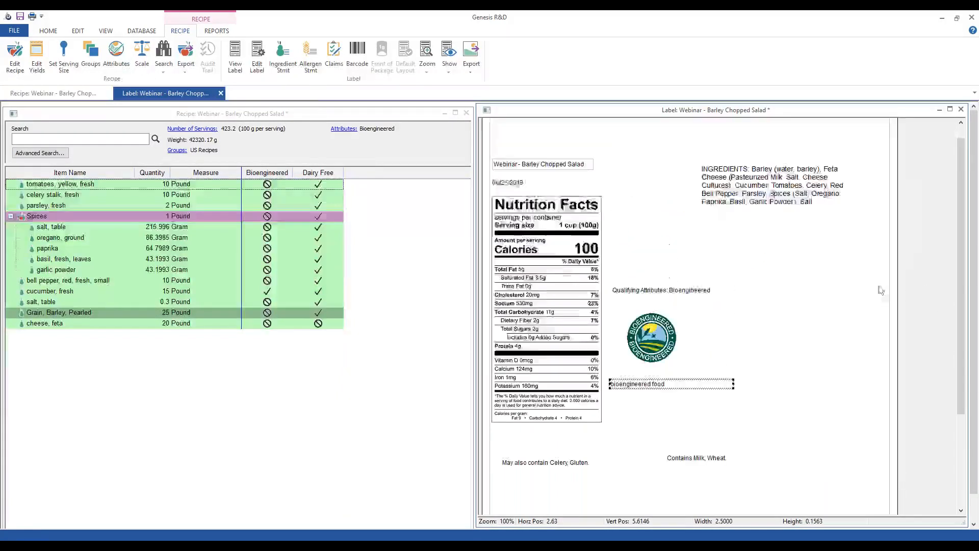
Step: Review the wording choices for the label's Bioengineered text, keep "bioengineered food", and close the label settings
{"action": "left_click", "coordinate": [257, 56]}
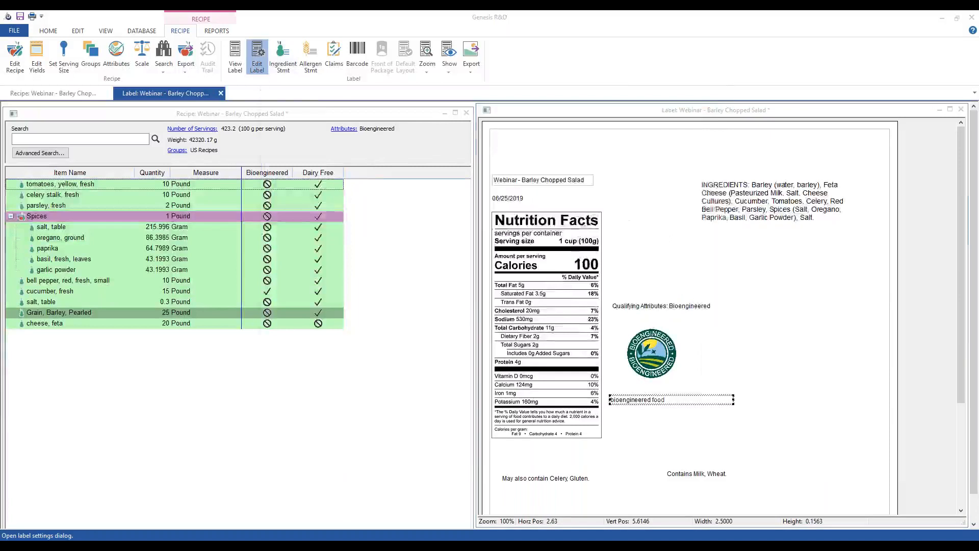
{"action": "left_click", "coordinate": [305, 164]}
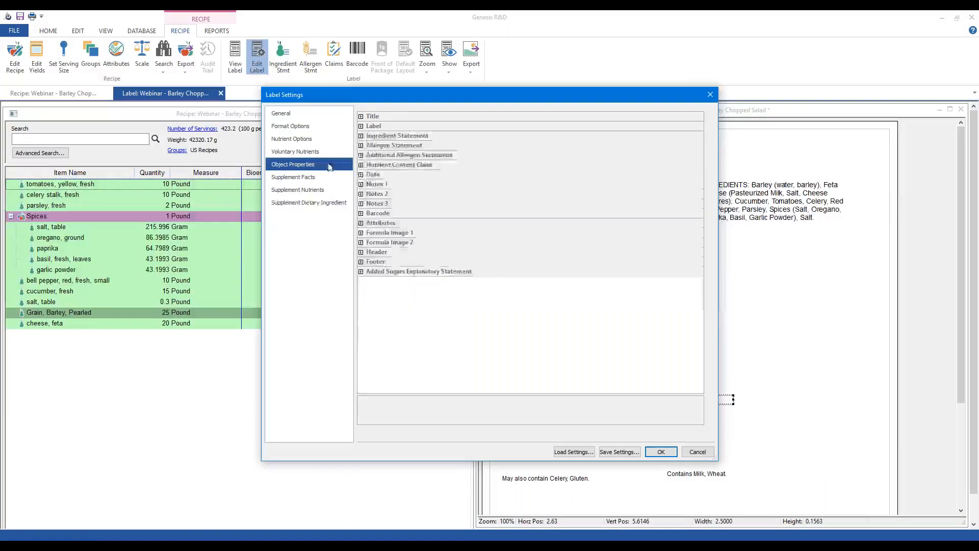
{"action": "left_click", "coordinate": [361, 223]}
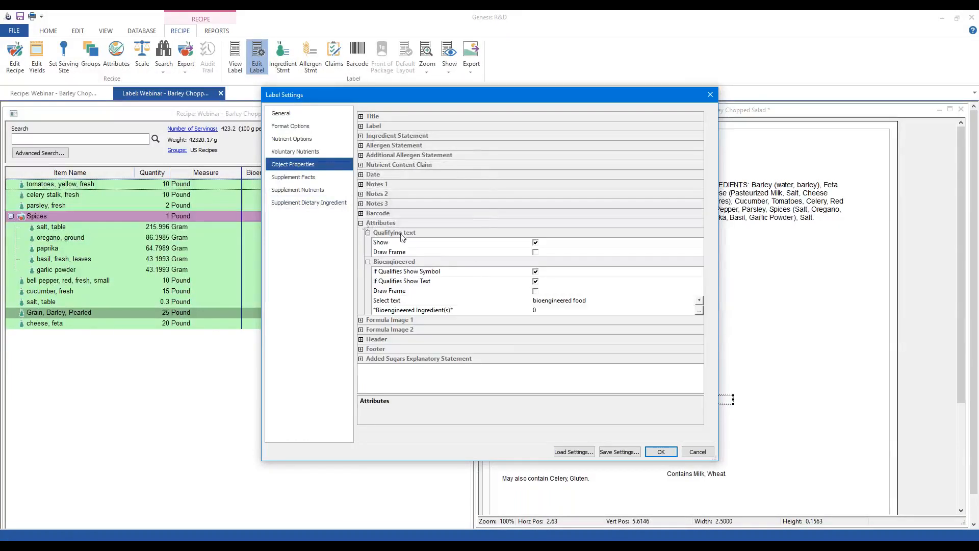
{"action": "left_click", "coordinate": [594, 302]}
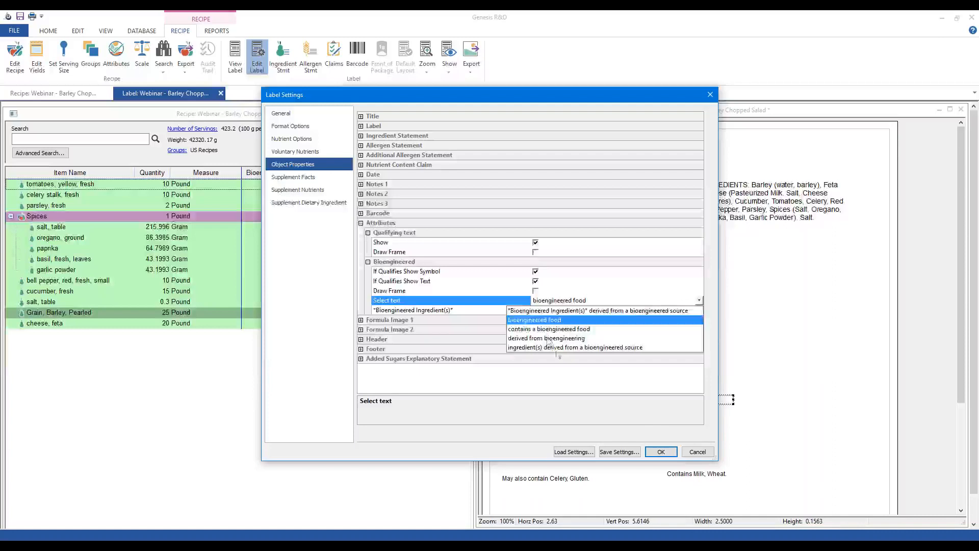
{"action": "left_click", "coordinate": [704, 452]}
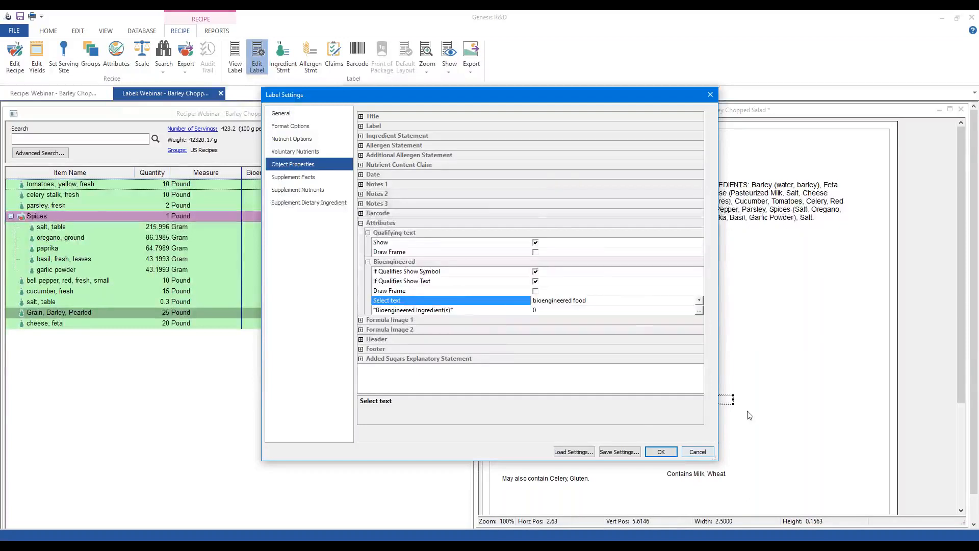
{"action": "left_click", "coordinate": [661, 452]}
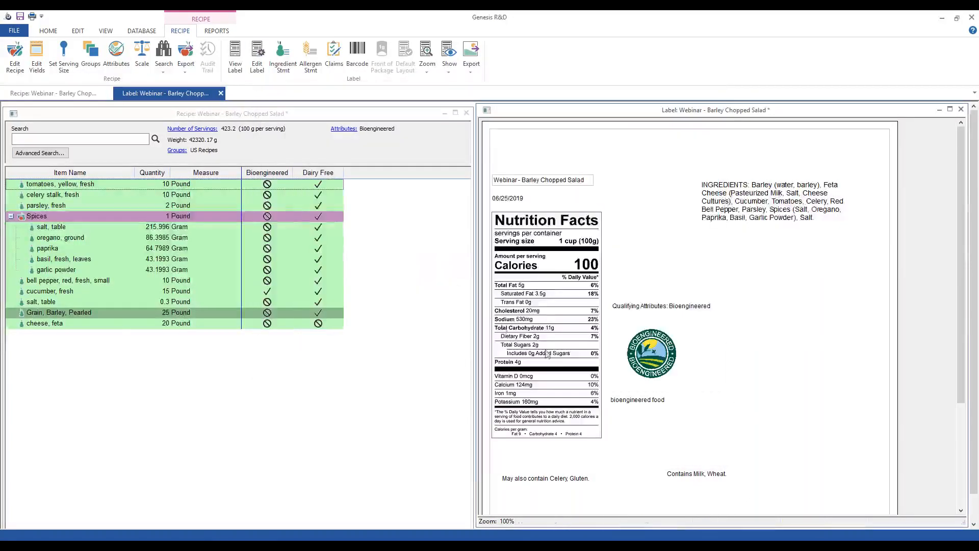
Step: Switch between the PowerPoint slide show and Genesis R&D, dismissing the database deletion choices and ending on the slides
{"action": "key", "text": "alt+Tab"}
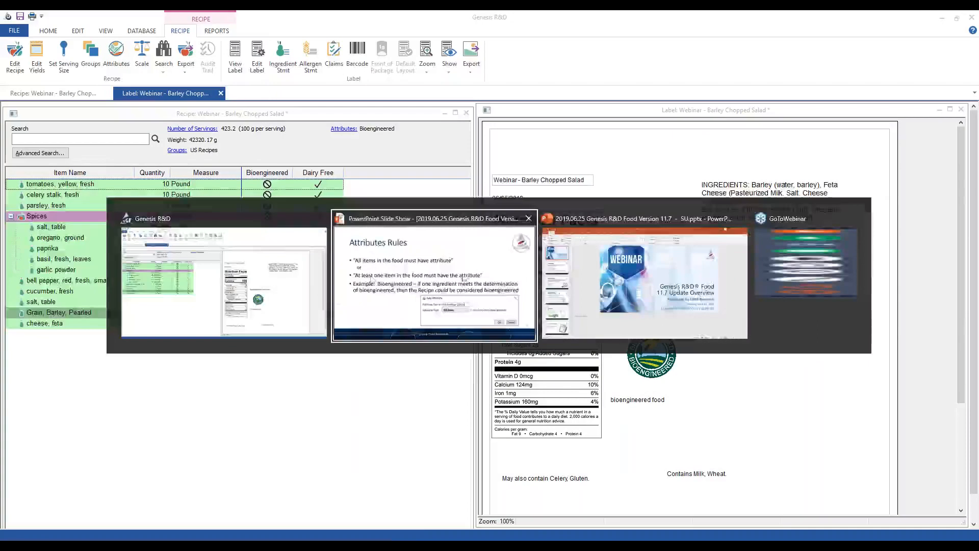
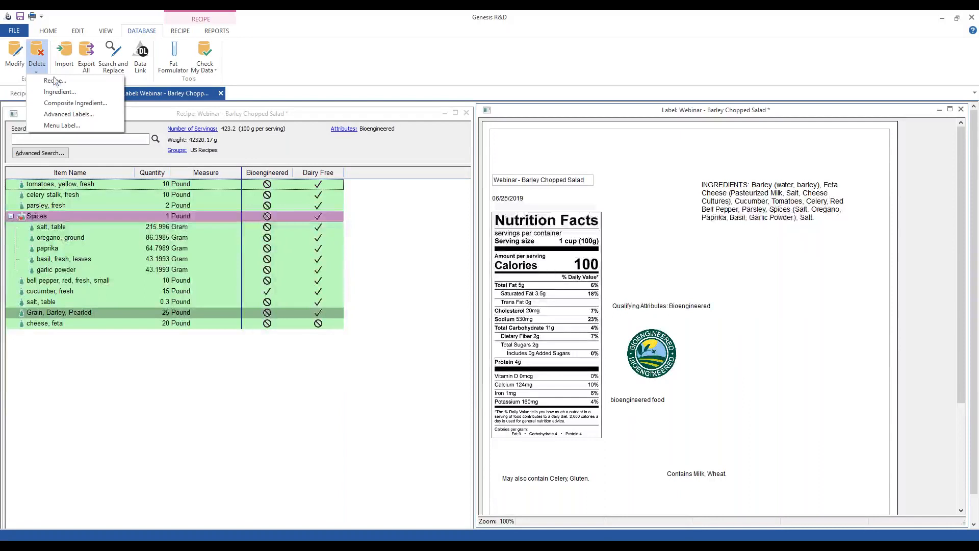
{"action": "left_click", "coordinate": [246, 408]}
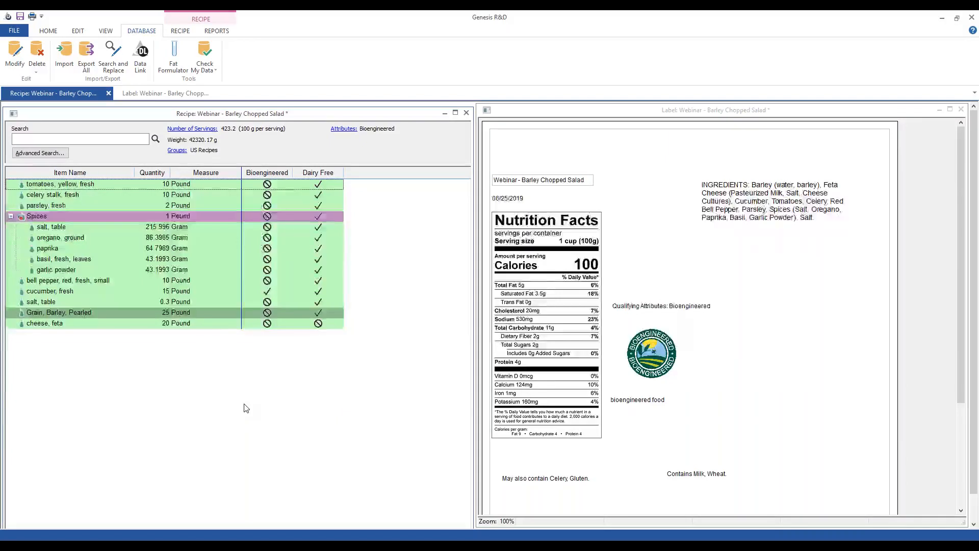
{"action": "key", "text": "alt+Tab"}
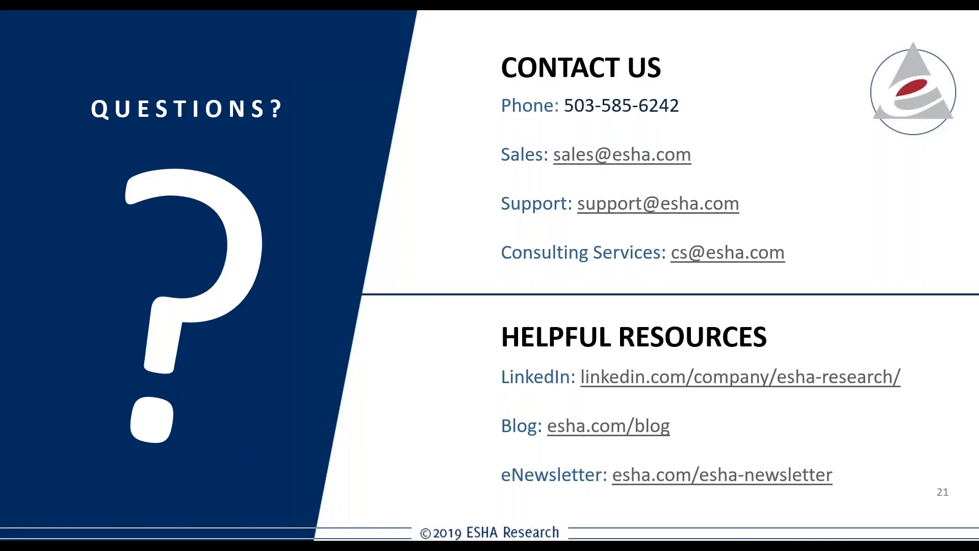
Step: Switch to Genesis R&D and edit the Label - US 2016 Mandatory nutrient view, adding Water and Ash to the selected nutrients
{"action": "key", "text": "alt+Tab"}
{"action": "left_click", "coordinate": [46, 30]}
{"action": "left_click", "coordinate": [242, 70]}
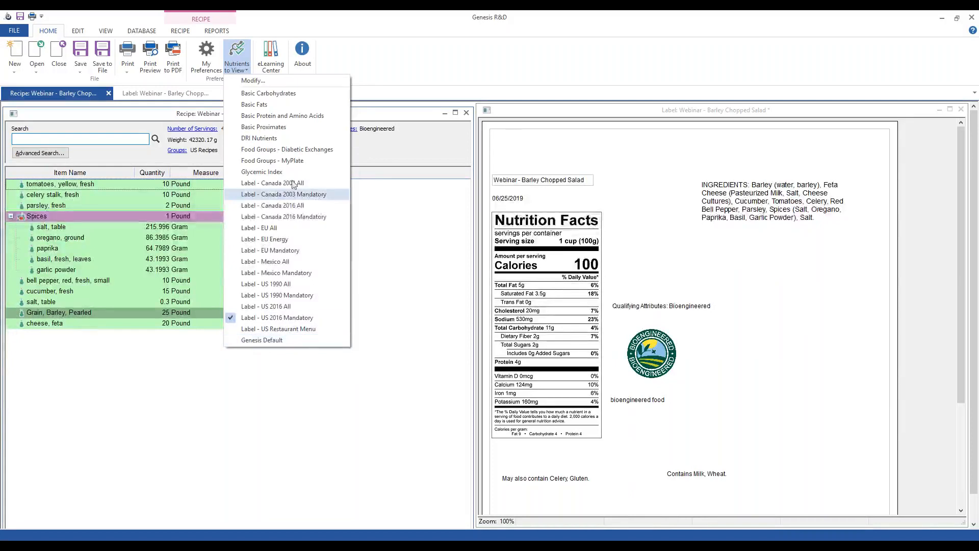
{"action": "left_click", "coordinate": [253, 82]}
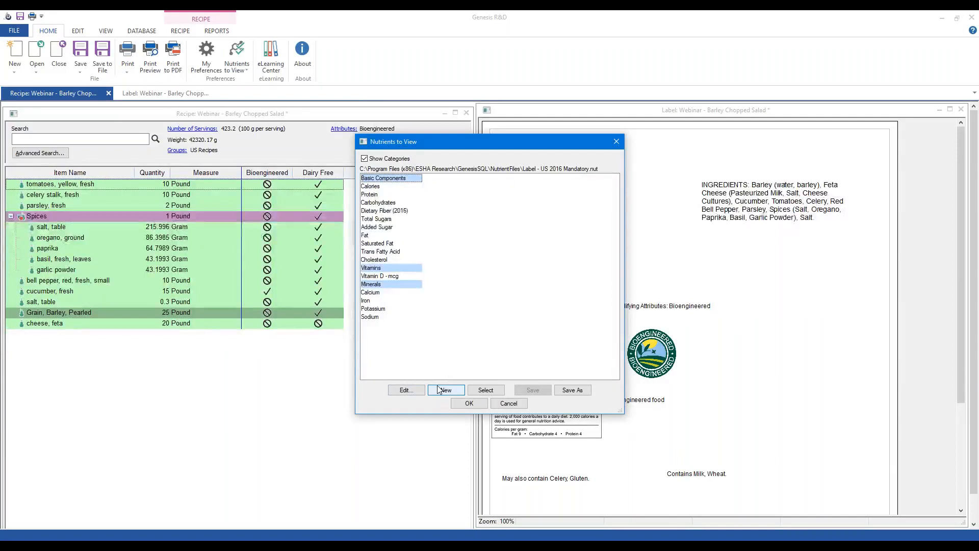
{"action": "left_click", "coordinate": [411, 389]}
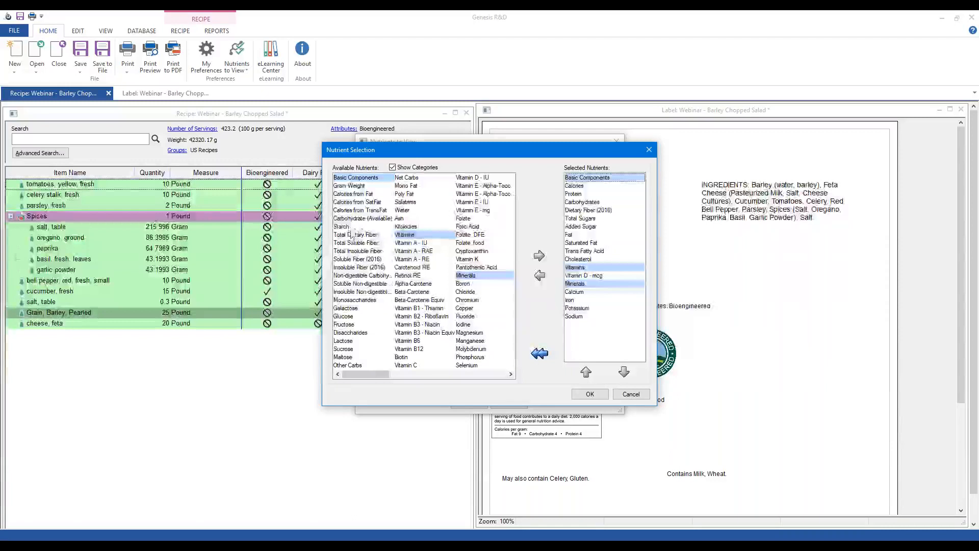
{"action": "left_click", "coordinate": [404, 210]}
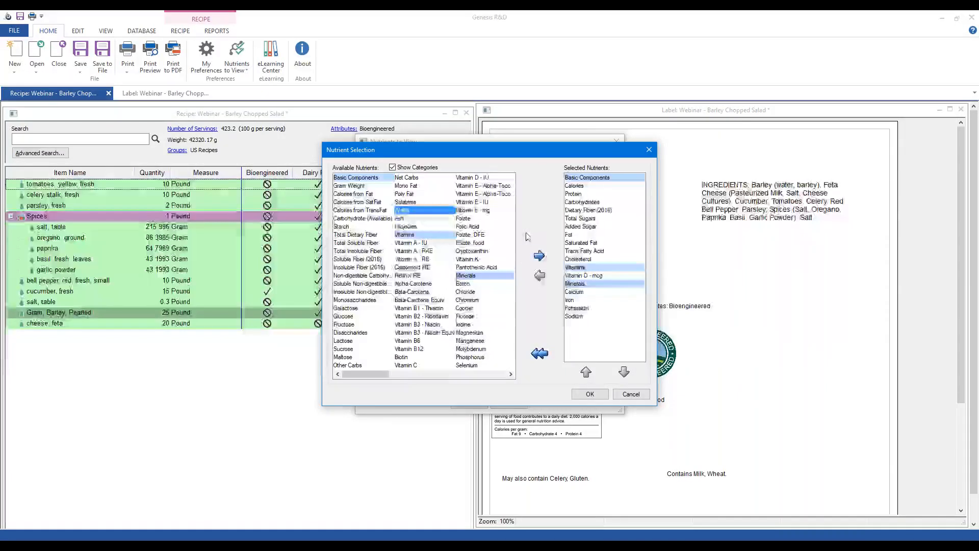
{"action": "left_click", "coordinate": [545, 257]}
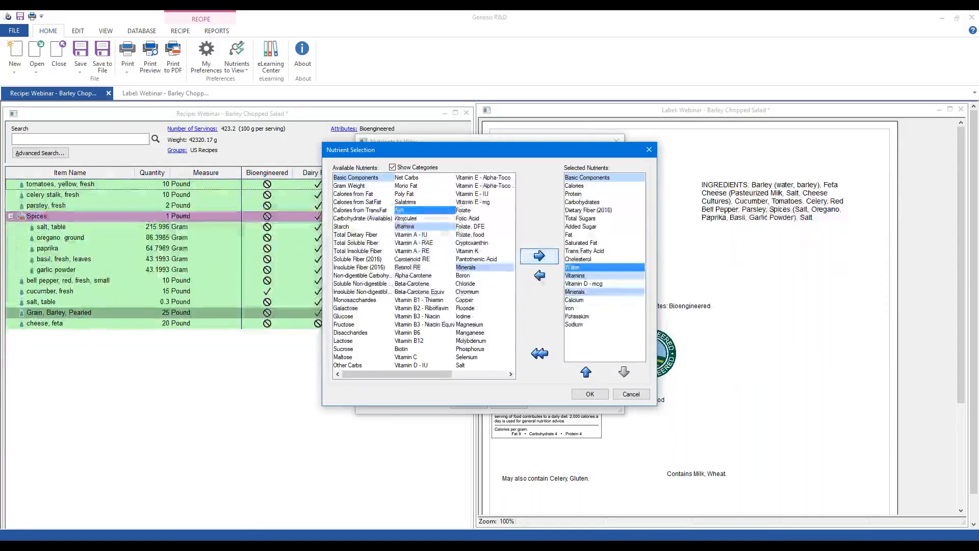
{"action": "left_click", "coordinate": [524, 258]}
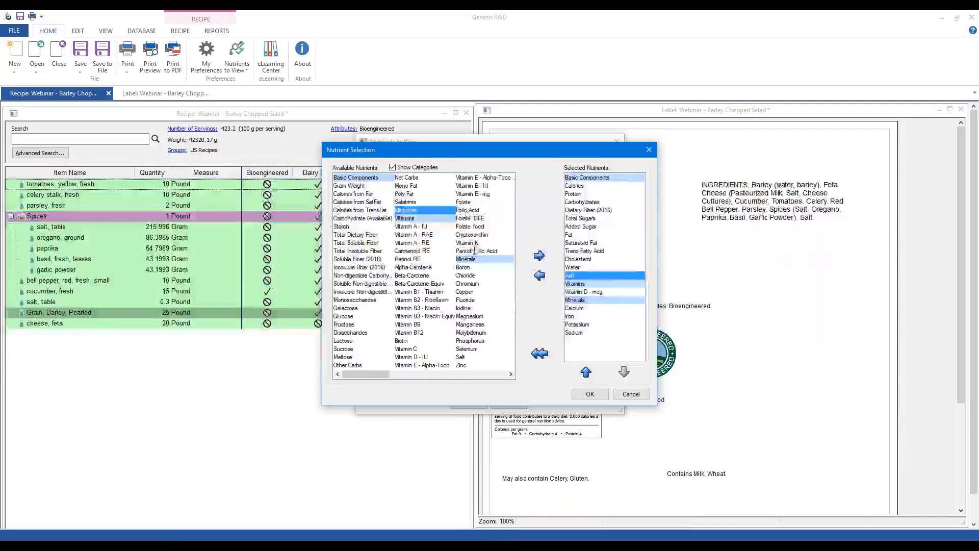
{"action": "left_click_drag", "start_coordinate": [456, 150], "coordinate": [260, 241]}
{"action": "left_click", "coordinate": [404, 489]}
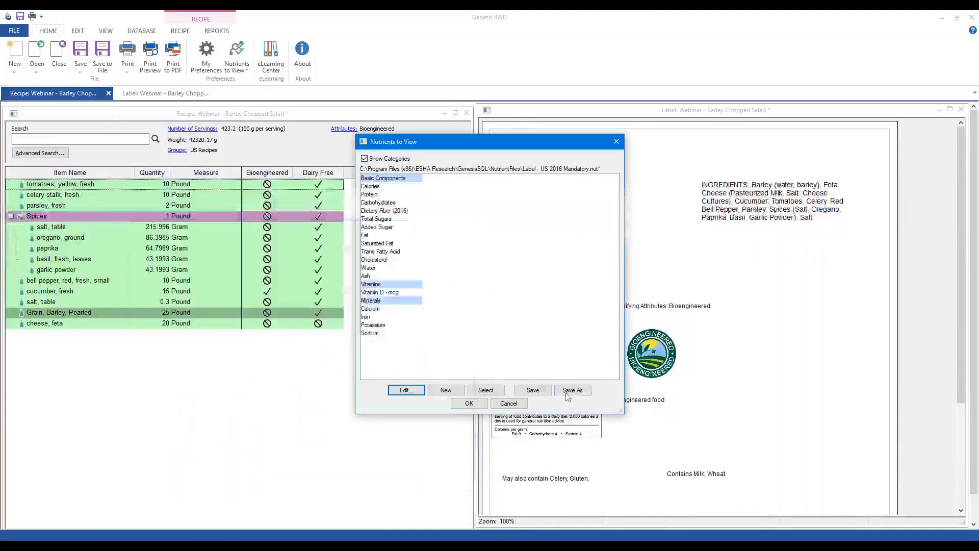
Step: Save the modified nutrient view as a new file named "US Mandatory with Water and Ash" and apply it to the recipe
{"action": "left_click", "coordinate": [570, 391]}
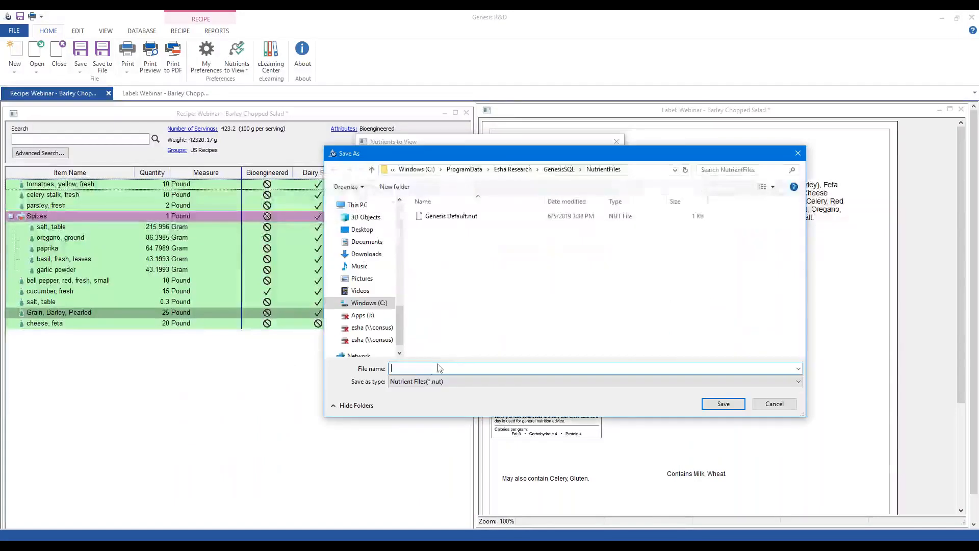
{"action": "type", "text": "US Man"}
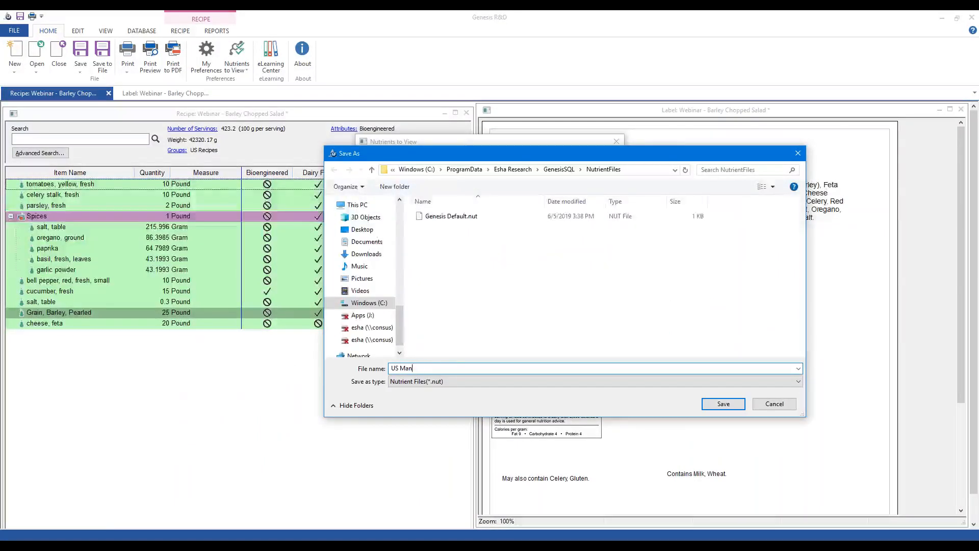
{"action": "type", "text": "datory with Water and Ash"}
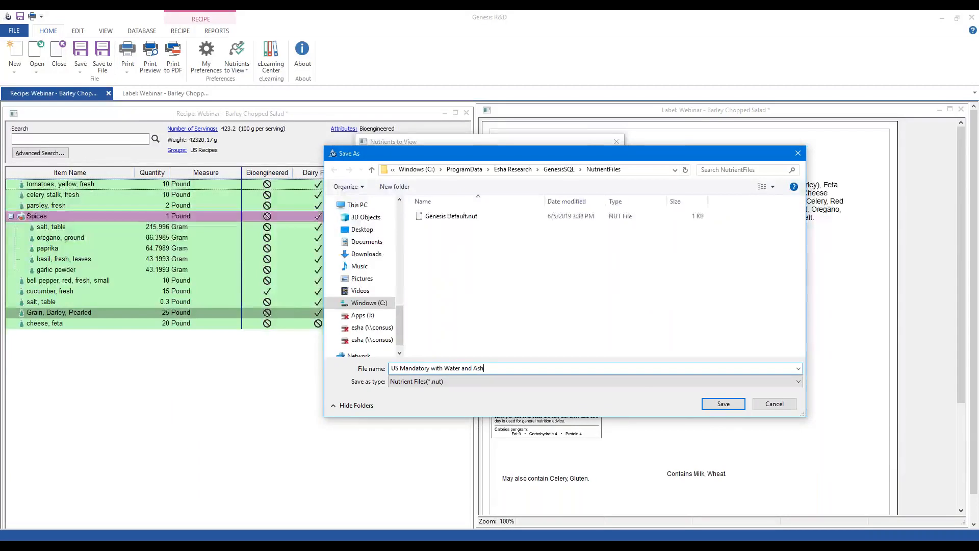
{"action": "left_click", "coordinate": [722, 403]}
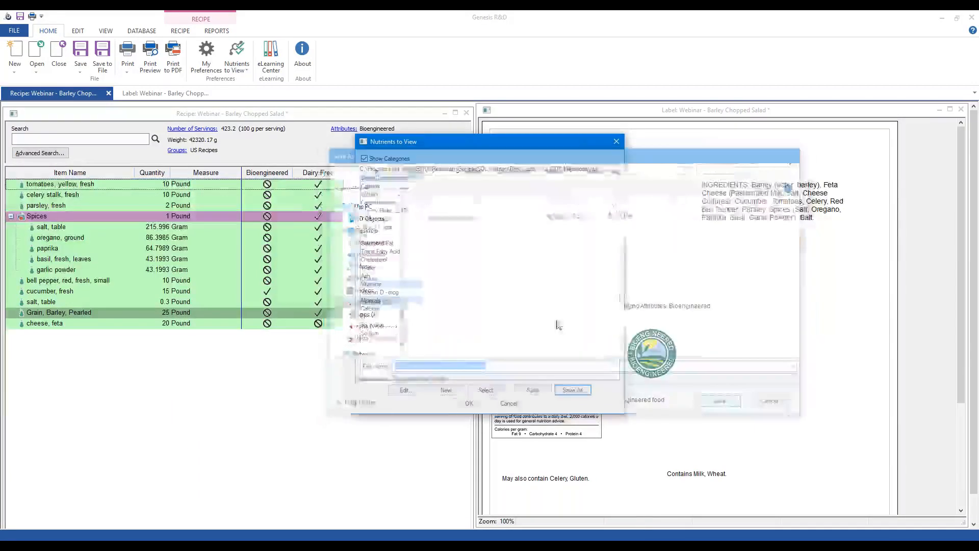
{"action": "left_click", "coordinate": [469, 403]}
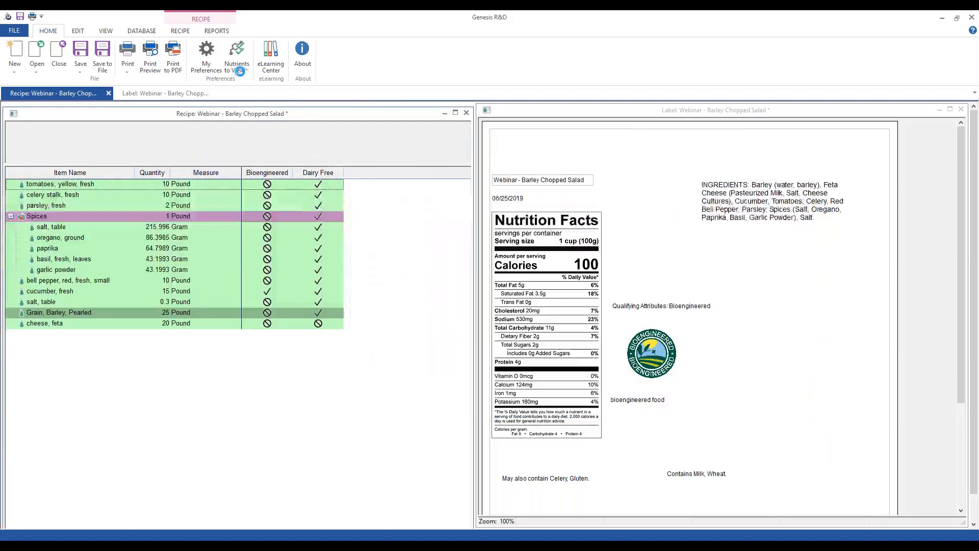
Step: Review the custom nutrient view's contents and the folder where nutrient files are saved, leaving everything unsaved
{"action": "left_click", "coordinate": [241, 68]}
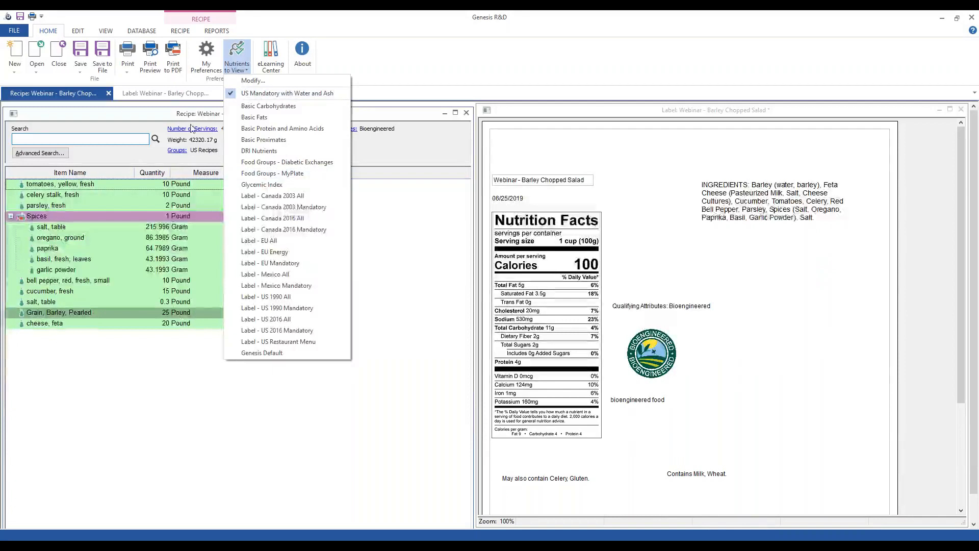
{"action": "left_click", "coordinate": [253, 81]}
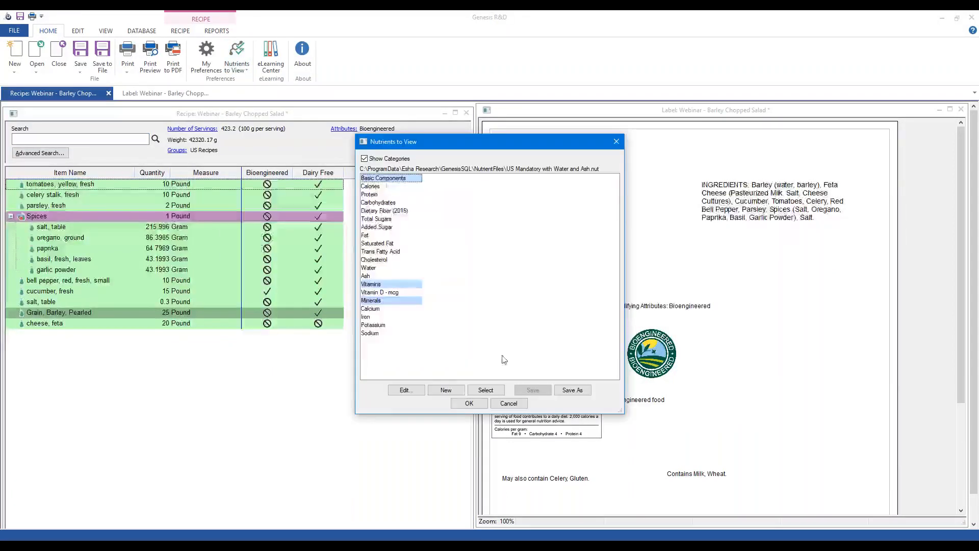
{"action": "left_click", "coordinate": [568, 389]}
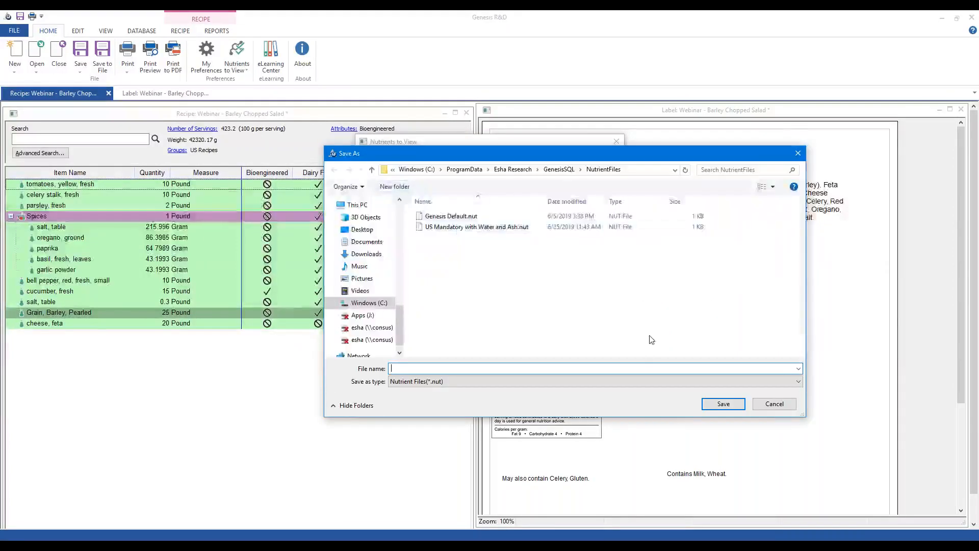
{"action": "left_click", "coordinate": [777, 406]}
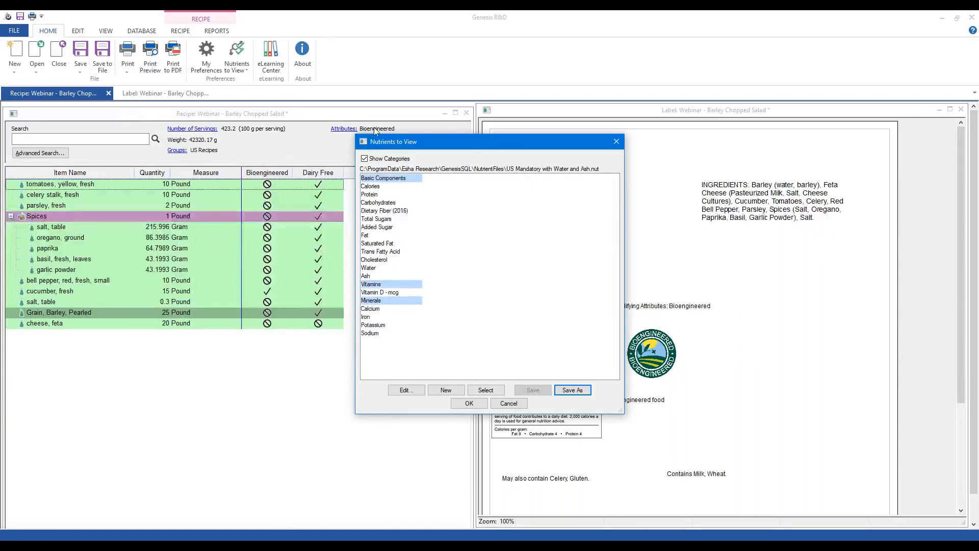
{"action": "left_click", "coordinate": [507, 403]}
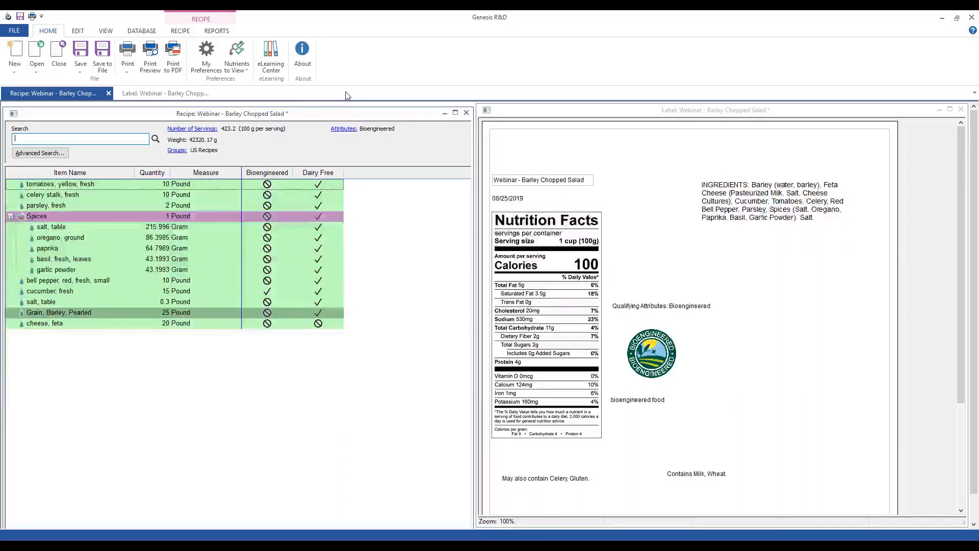
Step: Set Decimal Places to 4 in the general preferences
{"action": "left_click", "coordinate": [206, 51]}
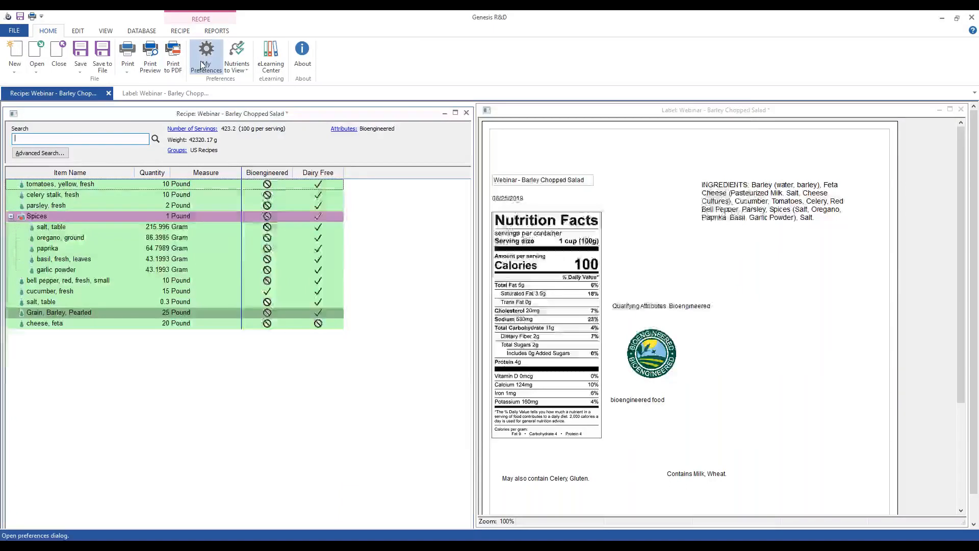
{"action": "left_click", "coordinate": [315, 138]}
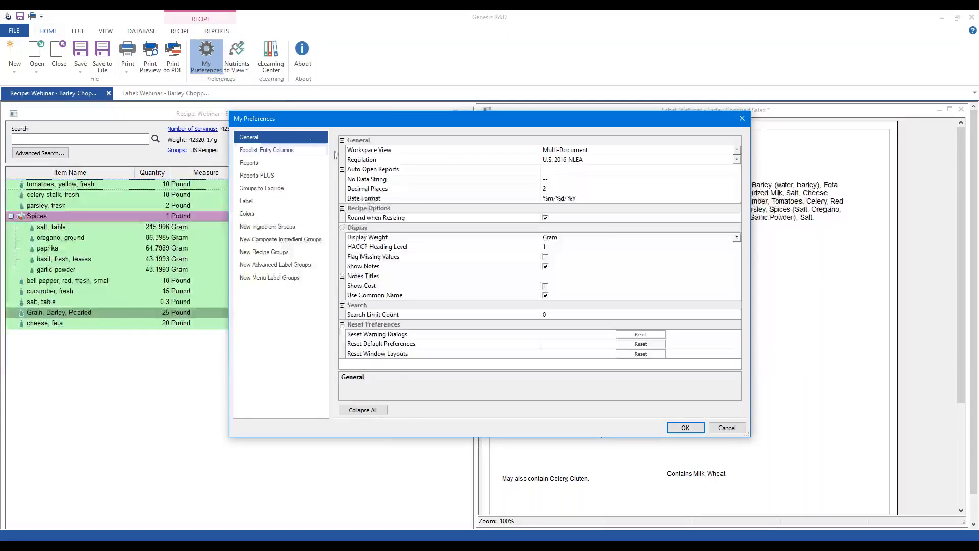
{"action": "left_click", "coordinate": [411, 197]}
{"action": "left_click", "coordinate": [413, 189]}
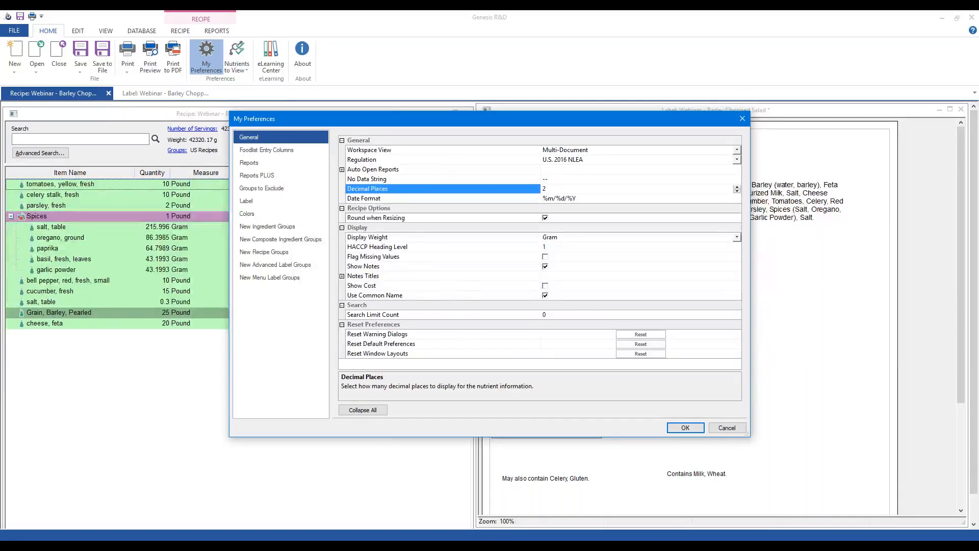
{"action": "left_click", "coordinate": [737, 187]}
{"action": "left_click", "coordinate": [736, 186]}
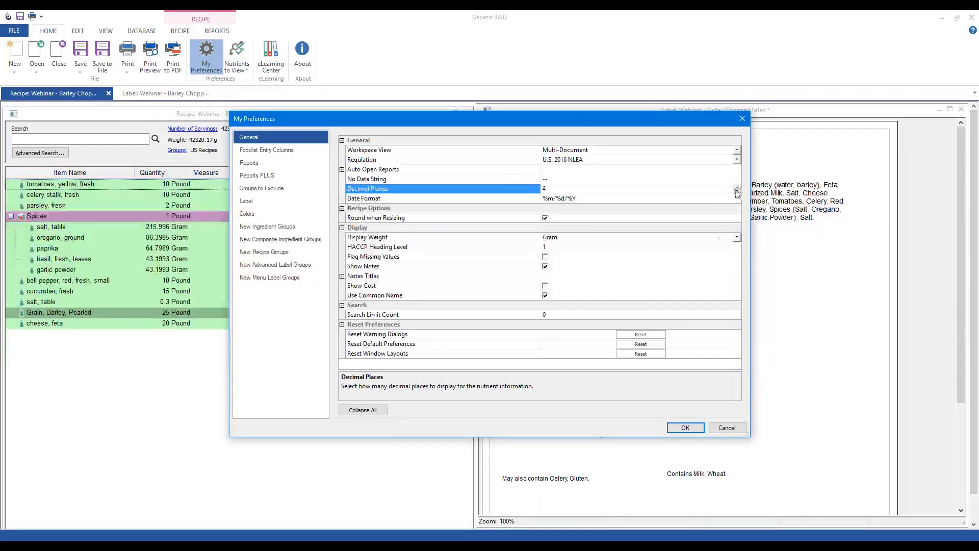
{"action": "left_click", "coordinate": [685, 428]}
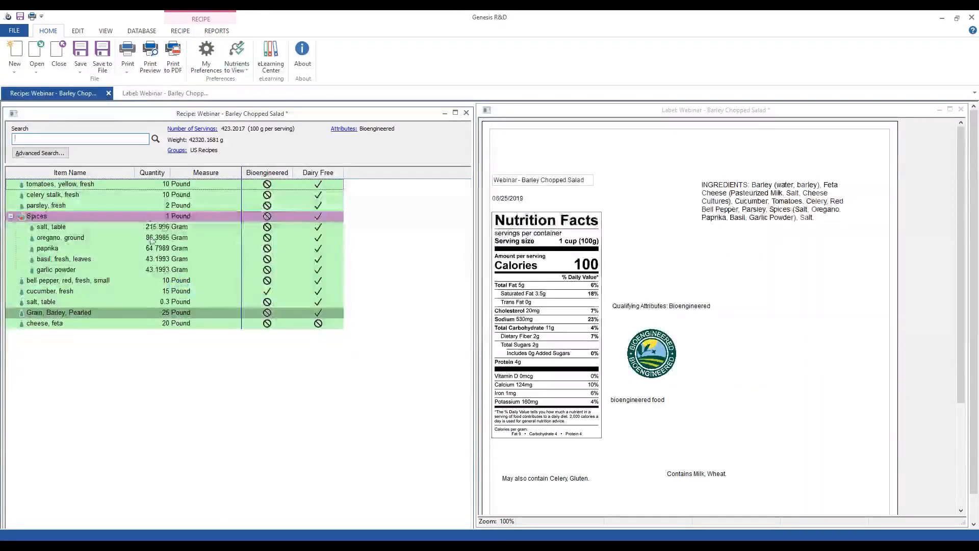
Step: Open the recipe's Spreadsheet report and set Decimal Places to 2 in the general preferences
{"action": "left_click", "coordinate": [216, 31]}
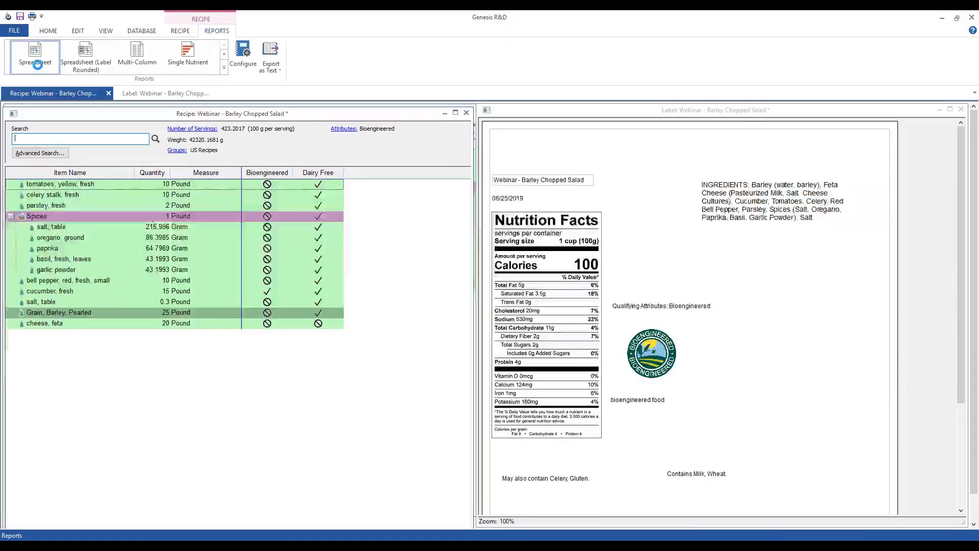
{"action": "left_click", "coordinate": [49, 69]}
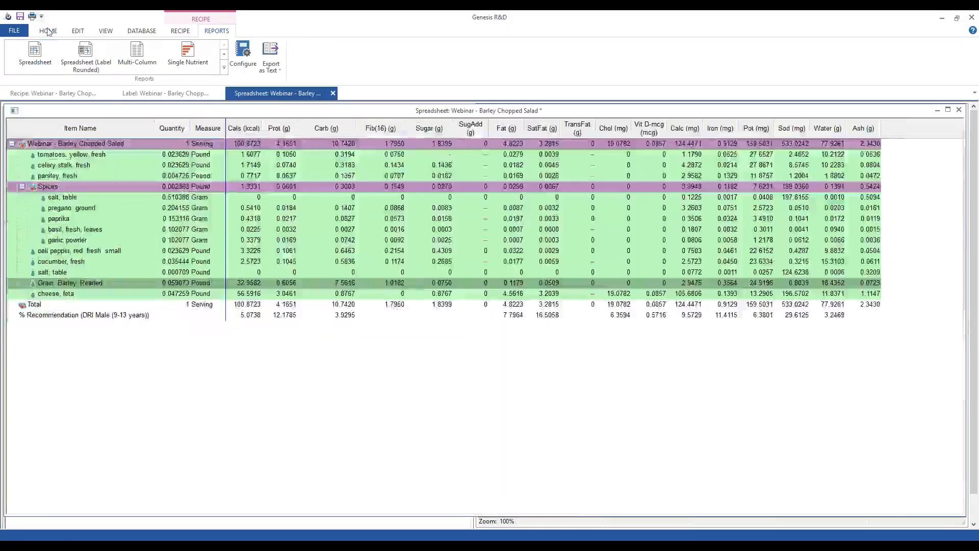
{"action": "left_click", "coordinate": [48, 31]}
{"action": "left_click", "coordinate": [206, 57]}
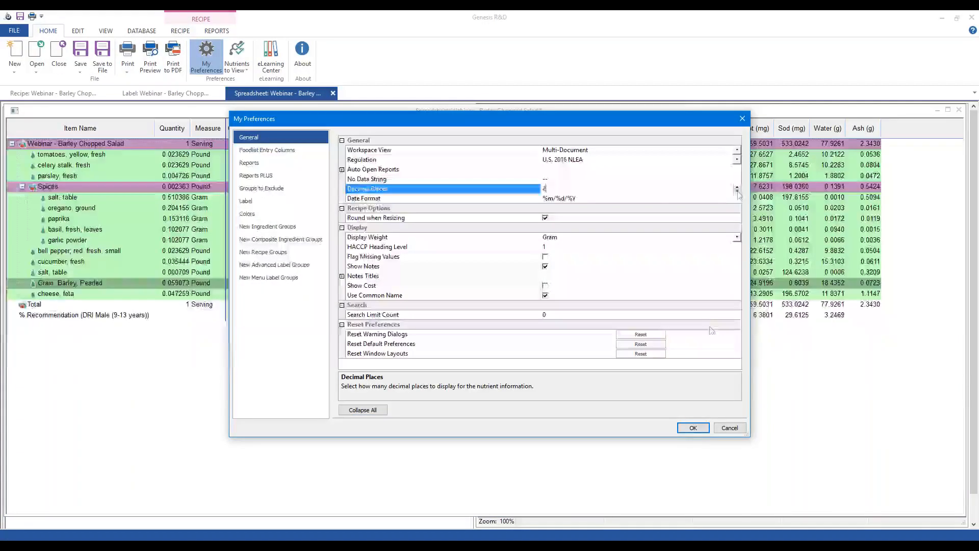
{"action": "left_click", "coordinate": [692, 428]}
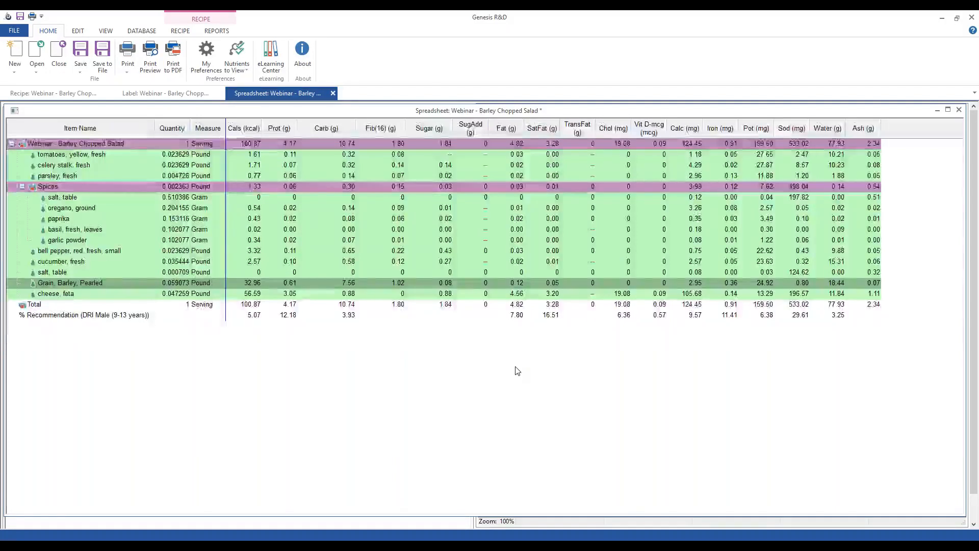
Step: Close the Spreadsheet report and switch to the PowerPoint slide show
{"action": "left_click", "coordinate": [334, 94]}
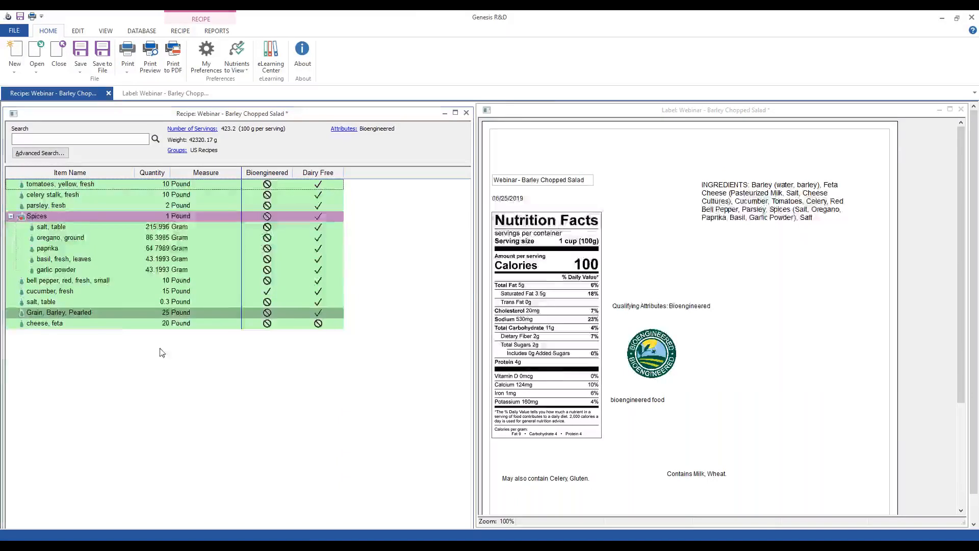
{"action": "key", "text": "alt+Tab"}
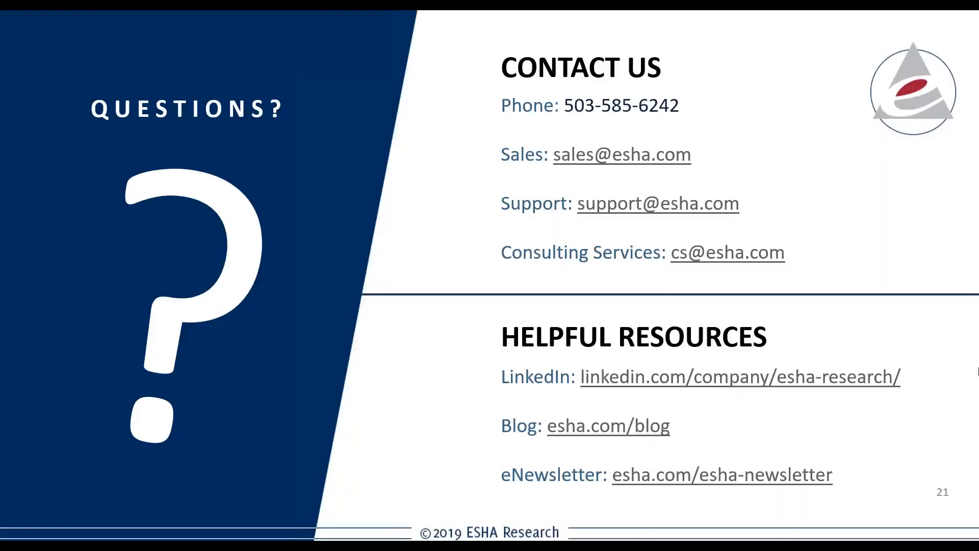